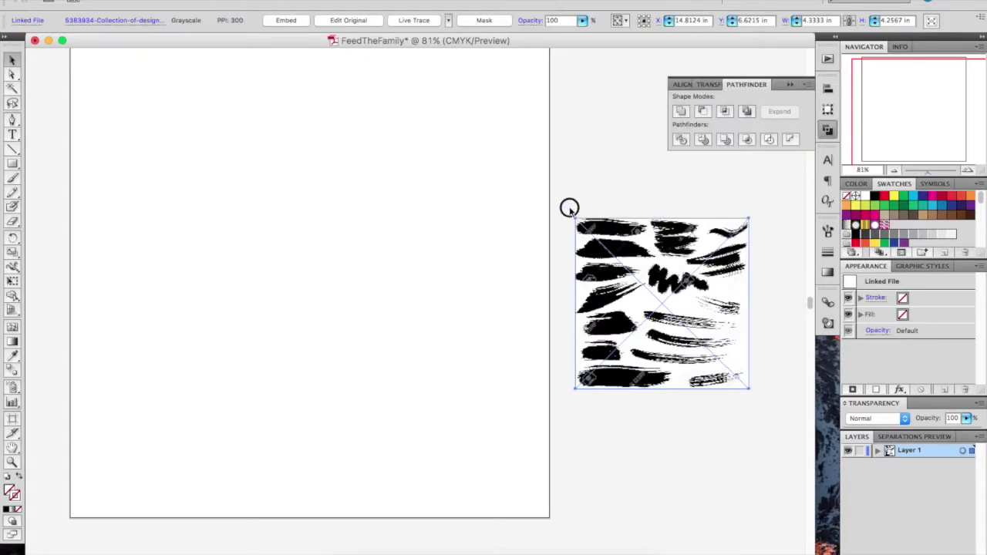
Trace the brush-stroke image with the One Color Logo preset and expand it to paths.
{"action": "left_click", "coordinate": [446, 15]}
{"action": "left_click", "coordinate": [468, 195]}
{"action": "left_click_drag", "start_coordinate": [586, 286], "coordinate": [631, 230]}
{"action": "right_click", "coordinate": [633, 231]}
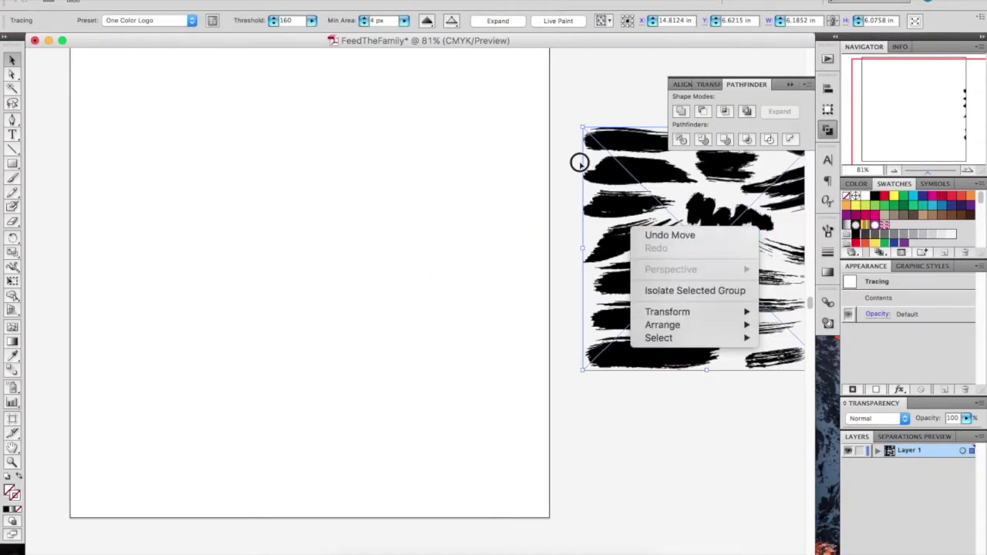
{"action": "left_click", "coordinate": [498, 20]}
Move the top brush stroke onto the artboard and scale it wider and taller.
{"action": "left_click", "coordinate": [616, 98]}
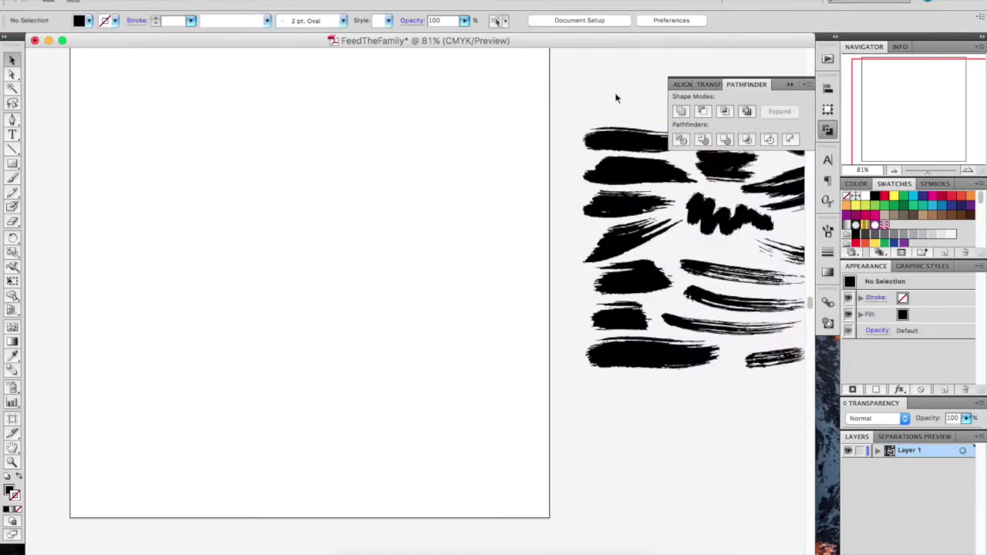
{"action": "left_click", "coordinate": [625, 159]}
{"action": "mouse_move", "coordinate": [646, 161]}
{"action": "left_mouse_down"}
{"action": "mouse_move", "coordinate": [327, 163]}
{"action": "mouse_move", "coordinate": [502, 64]}
{"action": "left_mouse_up"}
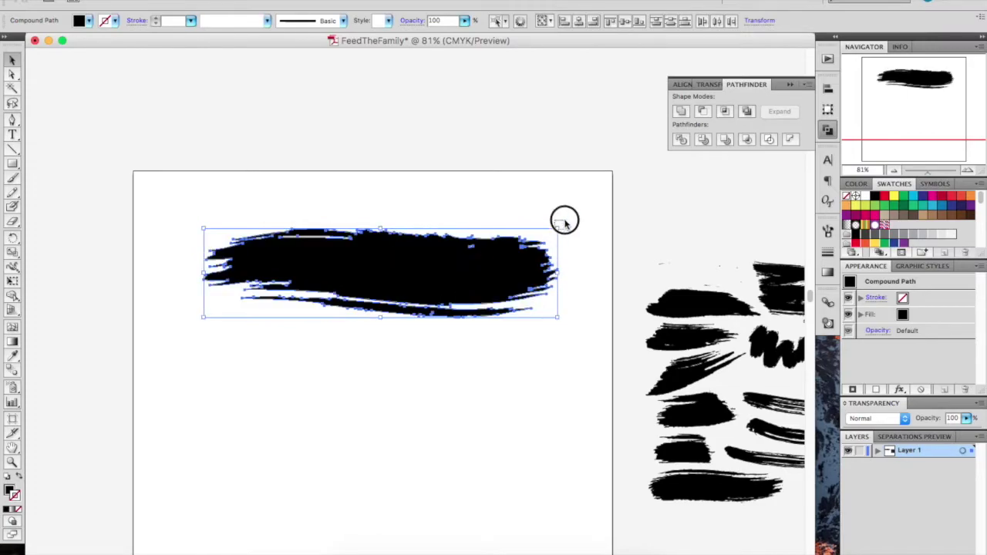
{"action": "left_click_drag", "start_coordinate": [564, 221], "coordinate": [597, 220]}
{"action": "left_click_drag", "start_coordinate": [402, 265], "coordinate": [398, 369]}
Create #FTF text at 72 pt in the Fake News font.
{"action": "left_click", "coordinate": [395, 438]}
{"action": "key", "text": "t"}
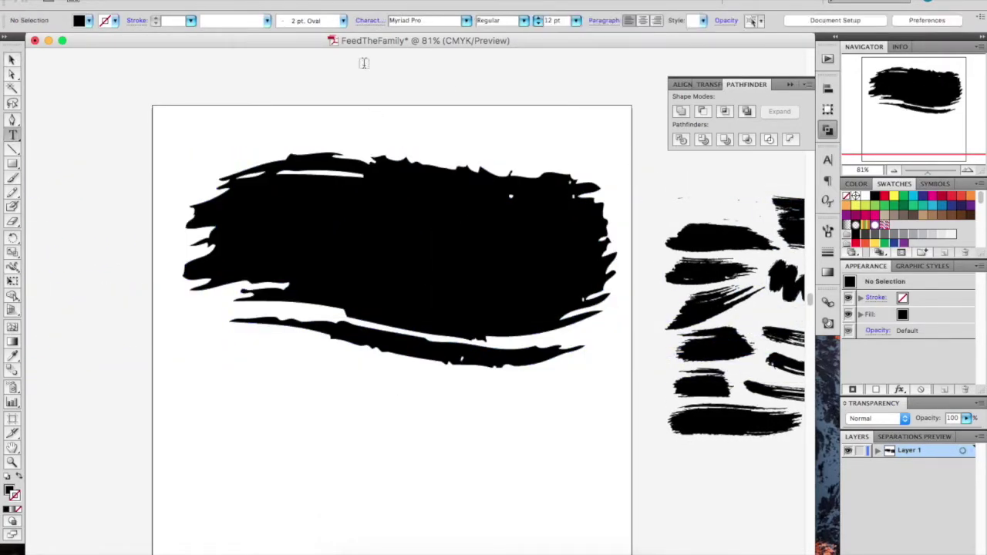
{"action": "left_click", "coordinate": [500, 20]}
{"action": "left_click", "coordinate": [493, 124]}
{"action": "type", "text": "#FTF"}
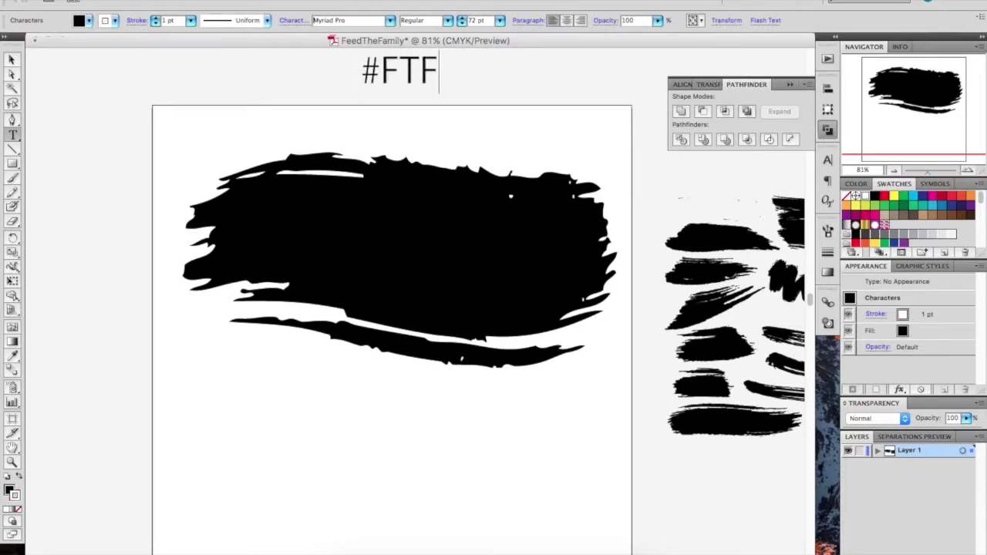
{"action": "left_click", "coordinate": [359, 21]}
{"action": "type", "text": "Futura"}
Place the #FTF lettering over the black brush blob and enlarge it to fill it.
{"action": "left_click", "coordinate": [11, 62]}
{"action": "type", "text": "ake News"}
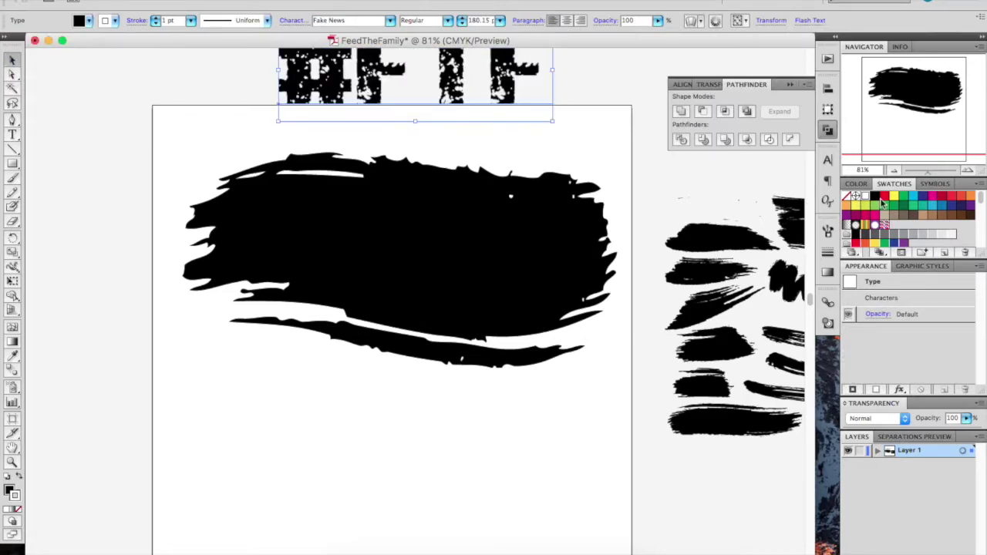
{"action": "left_click_drag", "start_coordinate": [413, 77], "coordinate": [412, 166]}
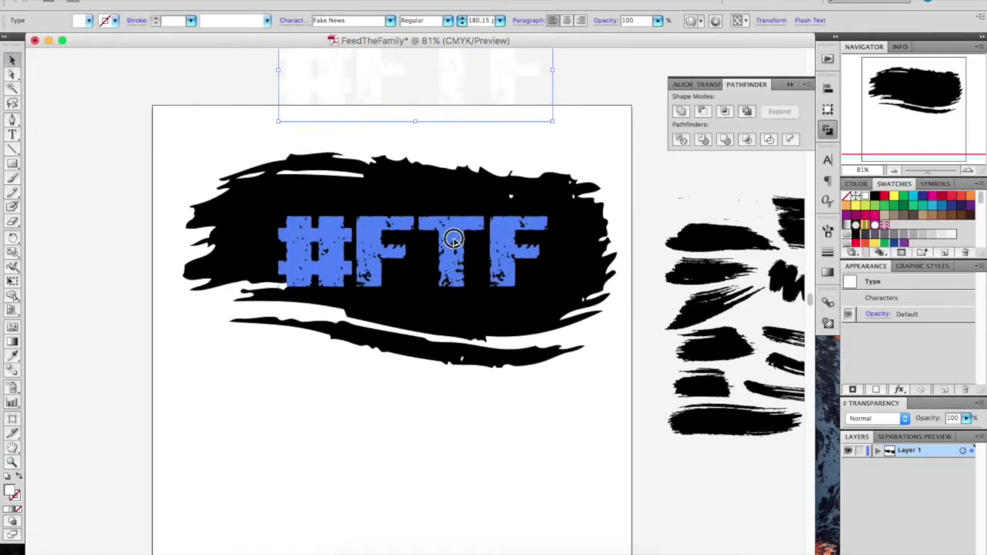
{"action": "left_click_drag", "start_coordinate": [415, 303], "coordinate": [415, 327]}
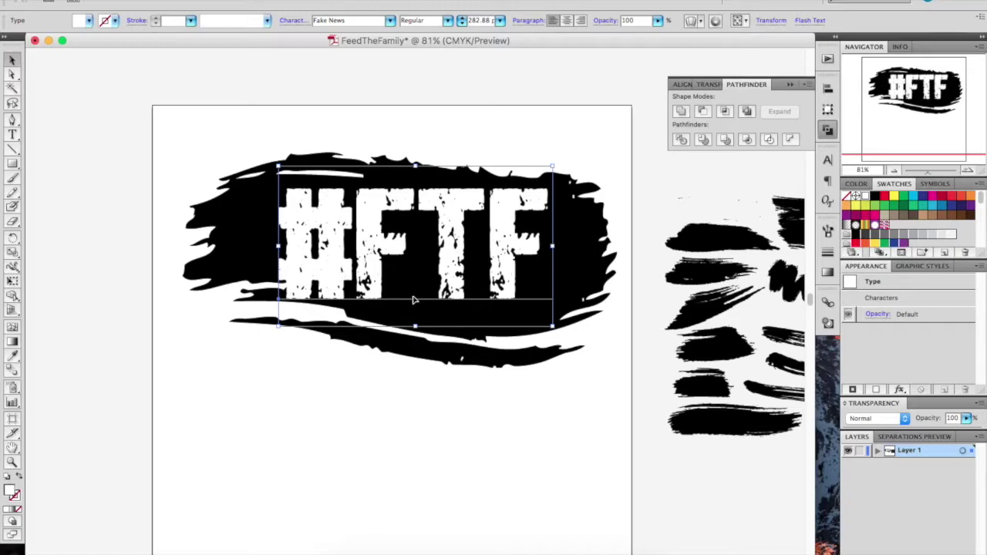
Type FEED THE FAMILY as a new text line below the blob.
{"action": "key", "text": "t"}
{"action": "left_click_drag", "start_coordinate": [358, 266], "coordinate": [298, 267]}
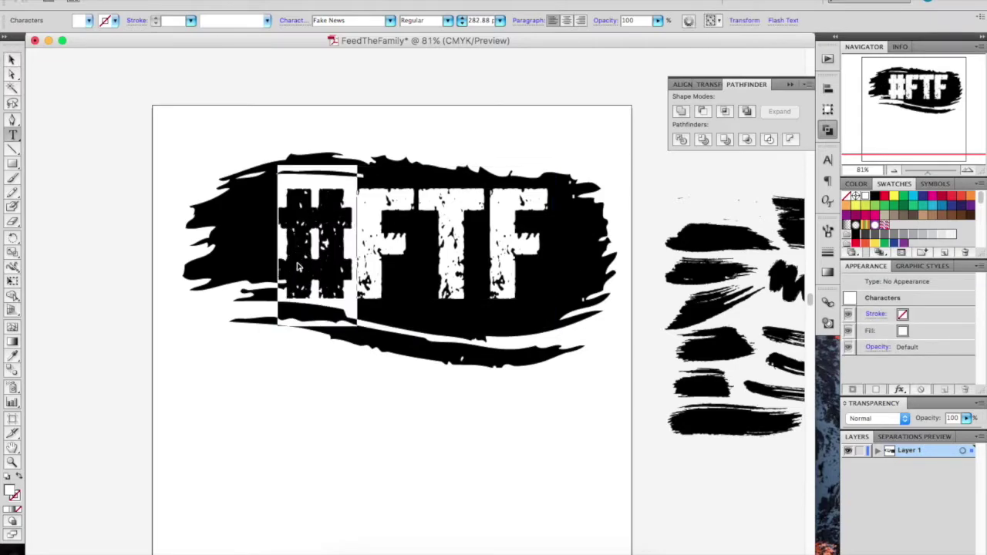
{"action": "key", "text": "Escape"}
{"action": "left_click", "coordinate": [269, 440]}
{"action": "type", "text": "DEE"}
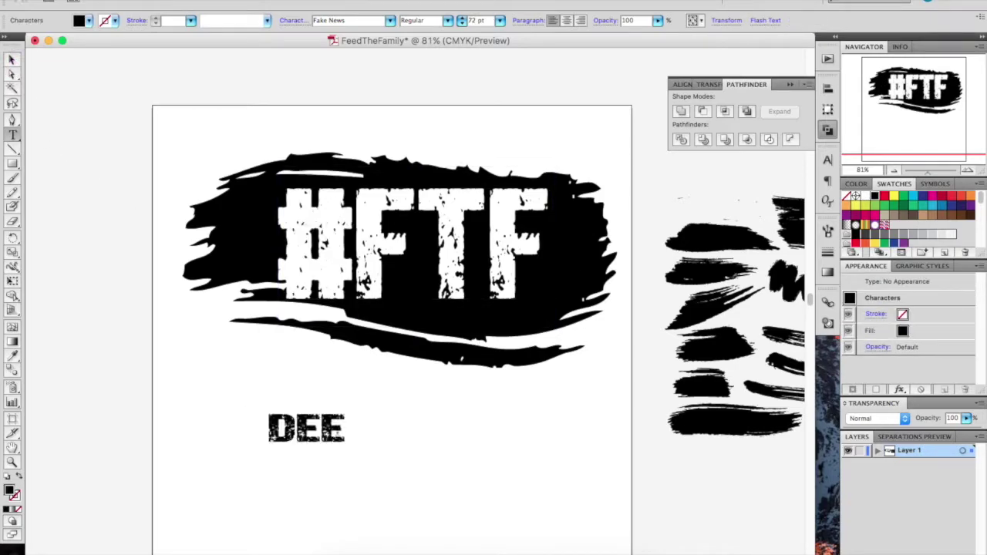
{"action": "key", "text": "BackSpace"}
{"action": "key", "text": "BackSpace"}
{"action": "key", "text": "BackSpace"}
{"action": "type", "text": "FEED THE FAMILY"}
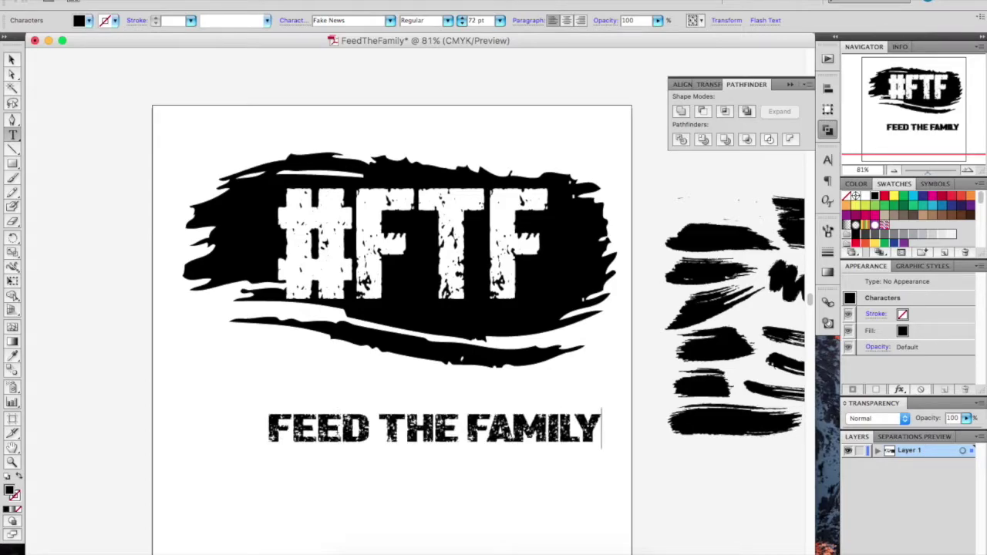
Apply the Hassified font to FEED THE FAMILY and move it onto the blob's bottom edge.
{"action": "key", "text": "ctrl+a"}
{"action": "key", "text": "Return"}
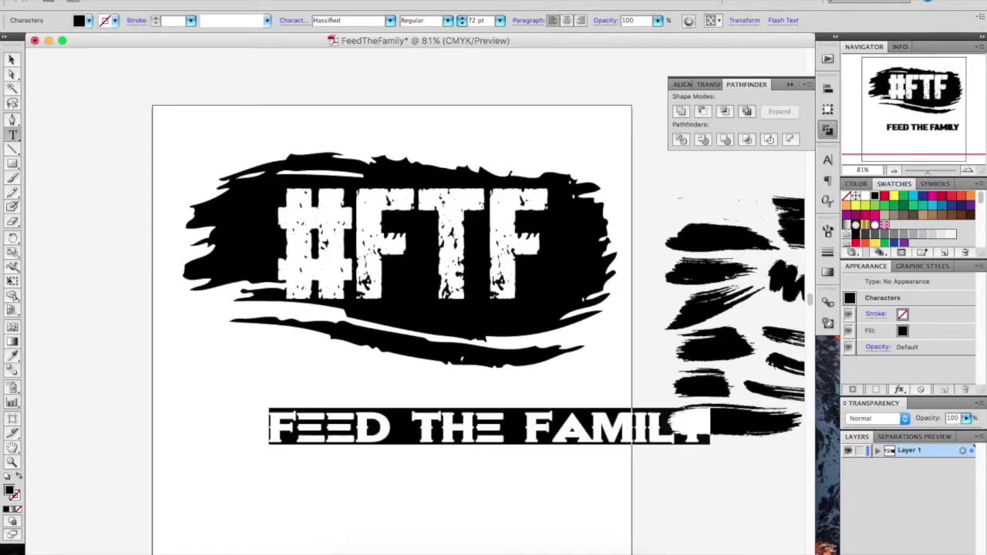
{"action": "mouse_move", "coordinate": [502, 425]}
{"action": "left_mouse_down"}
{"action": "mouse_move", "coordinate": [419, 368]}
{"action": "mouse_move", "coordinate": [429, 347]}
{"action": "left_mouse_up"}
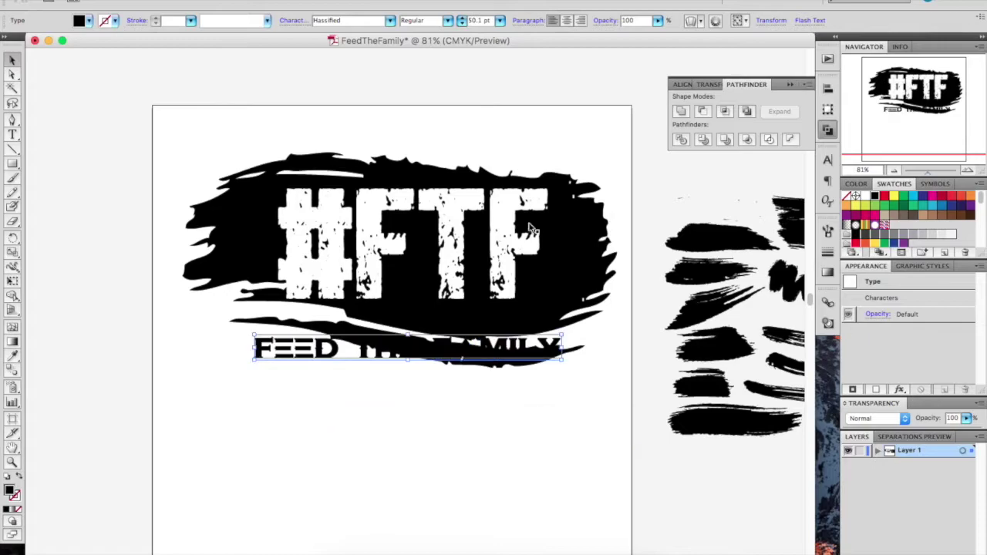
Give FEED THE FAMILY a white fill and a 4 pt black stroke.
{"action": "left_click", "coordinate": [20, 488]}
{"action": "left_click", "coordinate": [945, 224]}
{"action": "left_click", "coordinate": [856, 184]}
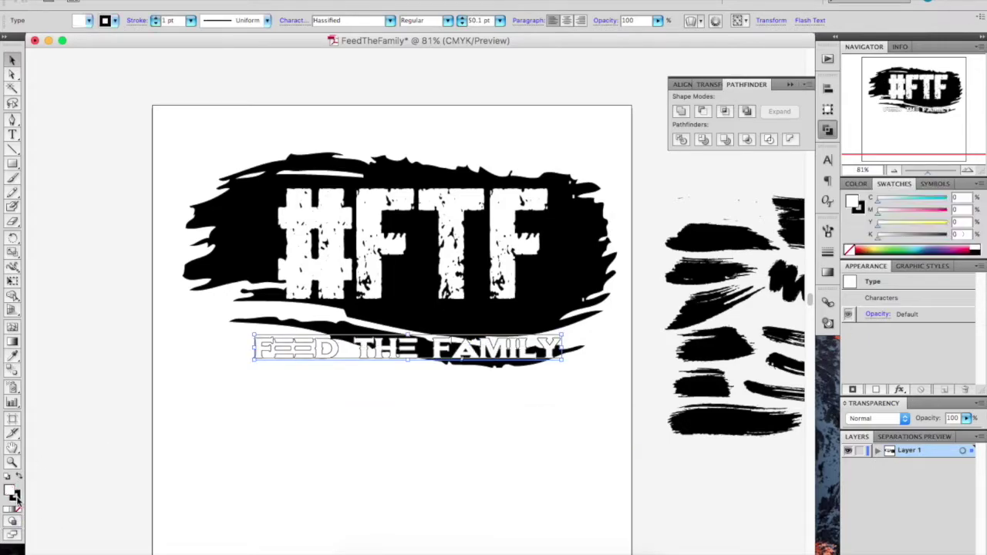
{"action": "left_click", "coordinate": [191, 20]}
{"action": "left_click", "coordinate": [178, 59]}
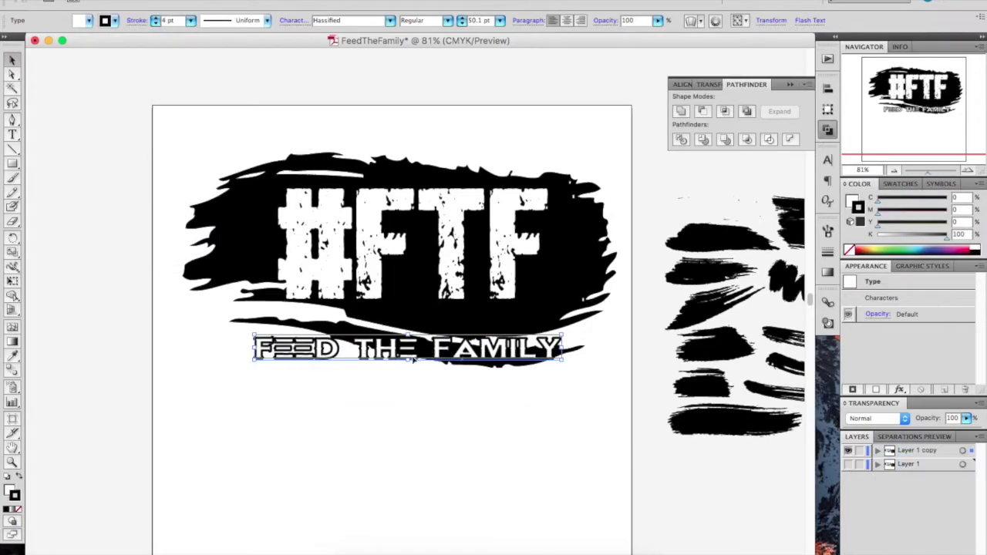
Convert FEED THE FAMILY to outlines and align its stroke to the outside.
{"action": "right_click", "coordinate": [390, 351]}
{"action": "left_click", "coordinate": [440, 441]}
{"action": "left_click", "coordinate": [136, 20]}
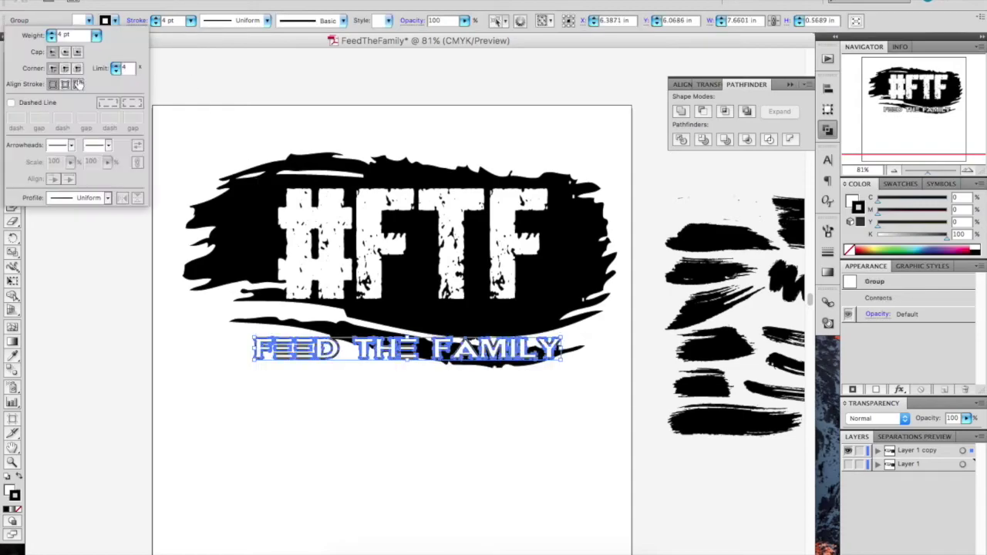
{"action": "left_click", "coordinate": [418, 435]}
{"action": "scroll", "coordinate": [414, 435], "scroll_direction": "right", "scroll_amount": 3}
{"action": "left_click", "coordinate": [505, 359]}
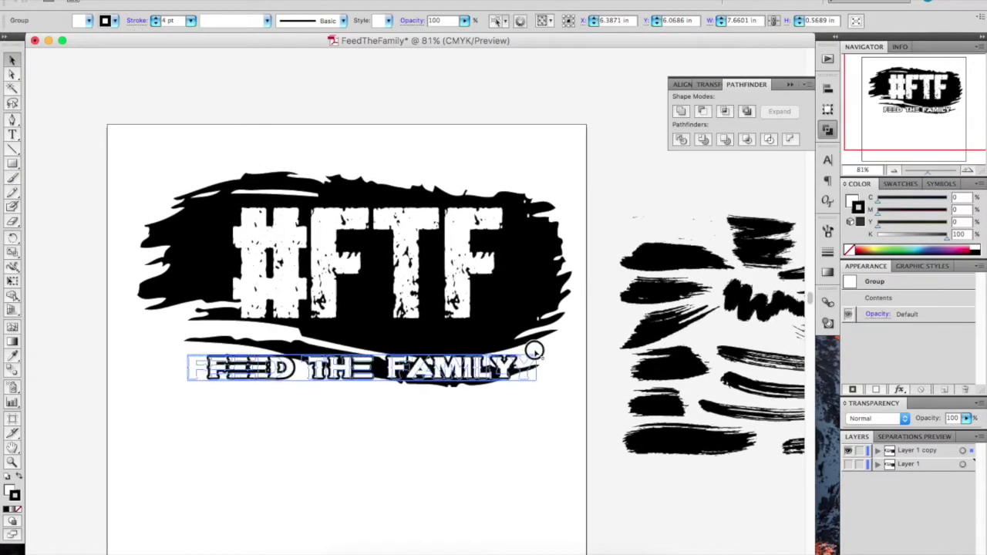
{"action": "scroll", "coordinate": [509, 371], "scroll_direction": "right", "scroll_amount": 2}
{"action": "right_click", "coordinate": [342, 327]}
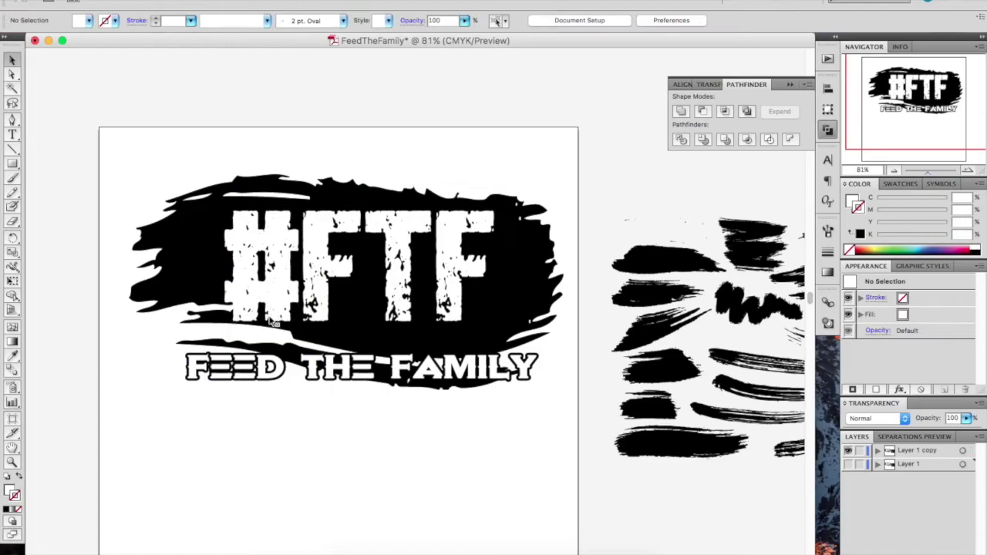
Resize the # symbol in isolation mode and shift it closer to the FTF letters.
{"action": "double_click", "coordinate": [263, 263]}
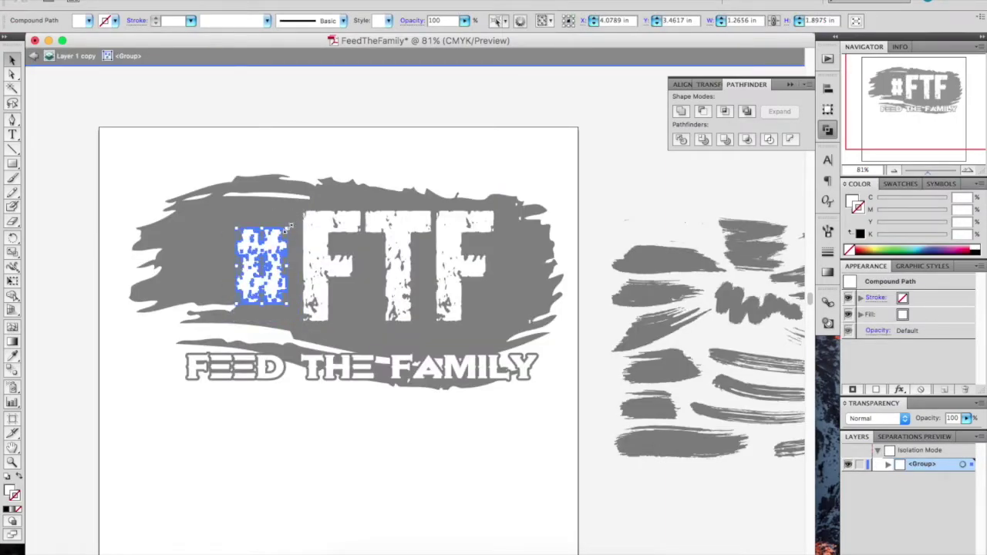
{"action": "left_click_drag", "start_coordinate": [237, 305], "coordinate": [261, 296]}
{"action": "double_click", "coordinate": [155, 238]}
{"action": "double_click", "coordinate": [278, 263]}
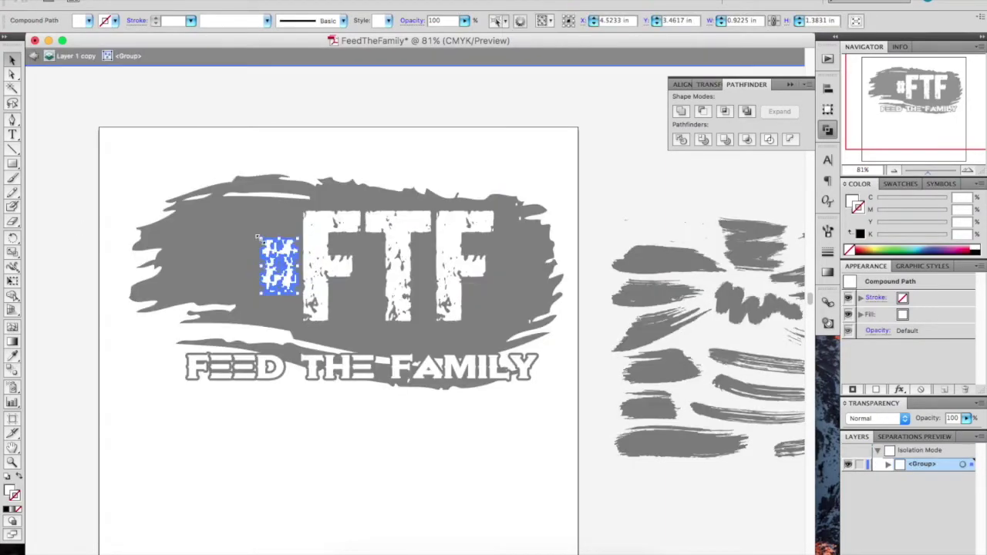
{"action": "left_click_drag", "start_coordinate": [261, 225], "coordinate": [247, 227]}
Stretch #FTF wider, then group the blob, lettering and tagline into one object.
{"action": "double_click", "coordinate": [316, 494]}
{"action": "left_click", "coordinate": [307, 270]}
{"action": "left_click_drag", "start_coordinate": [248, 267], "coordinate": [217, 264]}
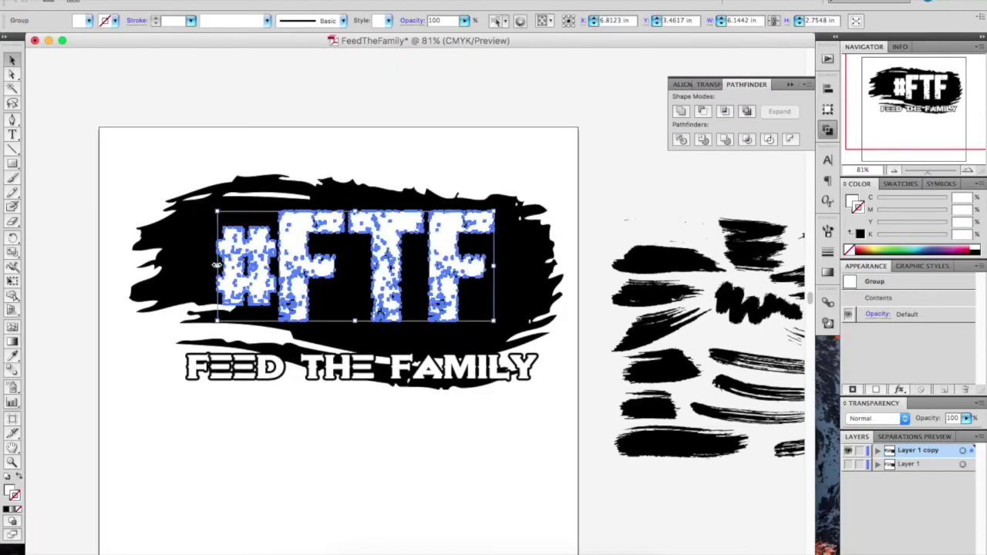
{"action": "left_click_drag", "start_coordinate": [496, 281], "coordinate": [503, 281]}
{"action": "left_click", "coordinate": [378, 202], "text": "shift"}
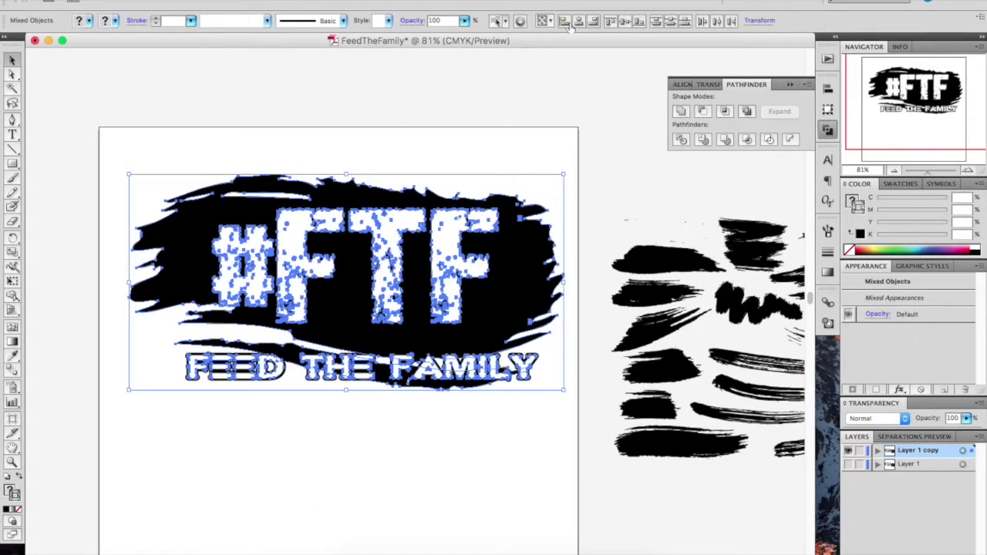
{"action": "key", "text": "ctrl+g"}
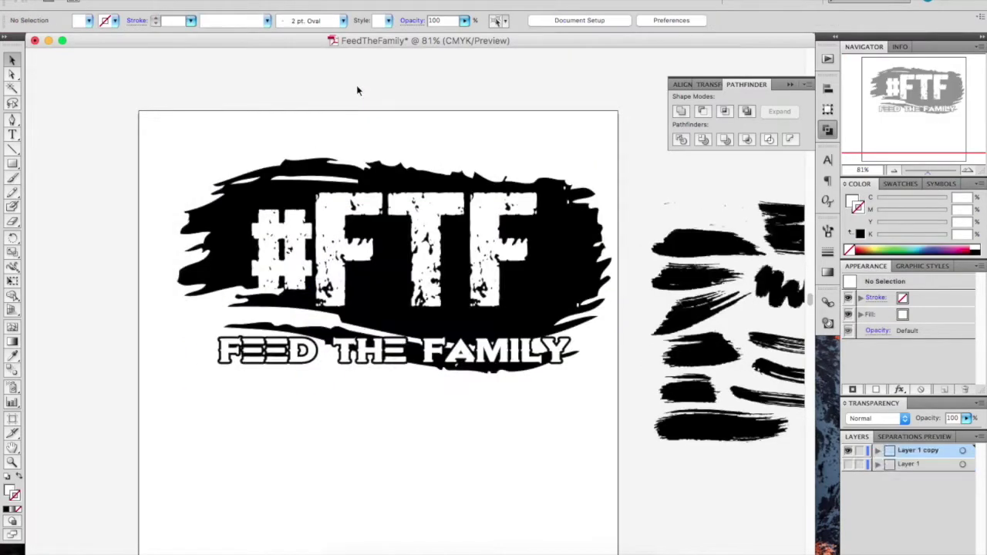
Tilt the black brush group slightly counter-clockwise.
{"action": "double_click", "coordinate": [509, 308]}
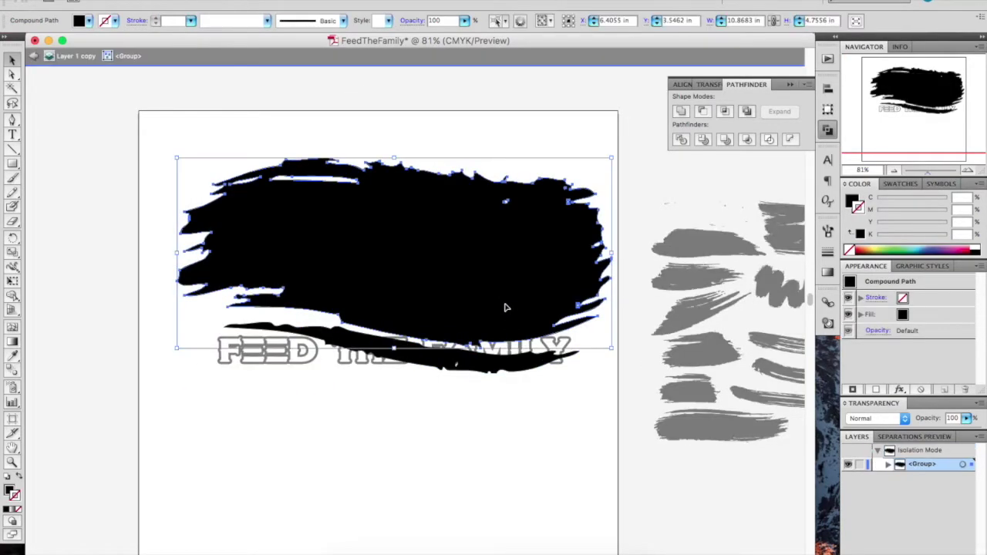
{"action": "key", "text": "Escape"}
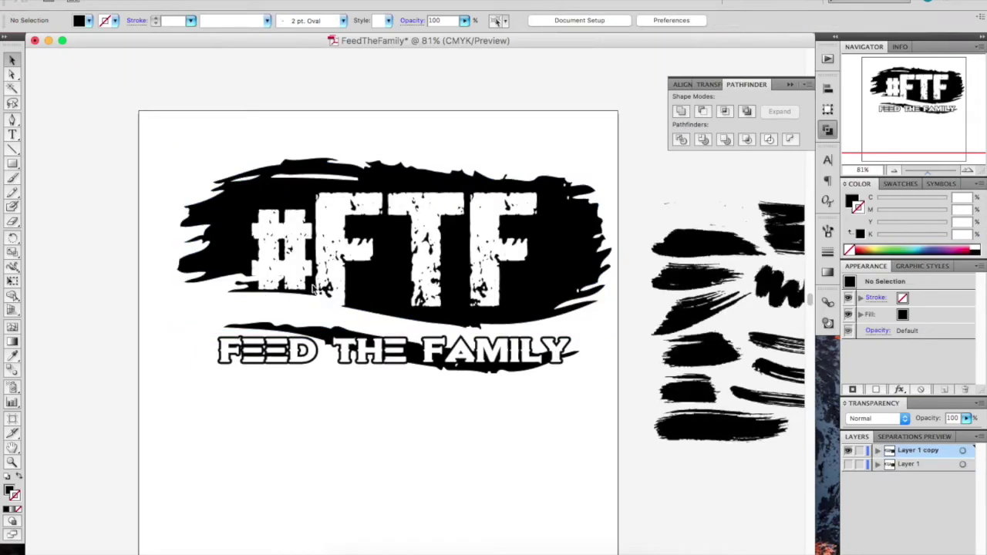
{"action": "double_click", "coordinate": [314, 287]}
{"action": "left_click", "coordinate": [403, 304]}
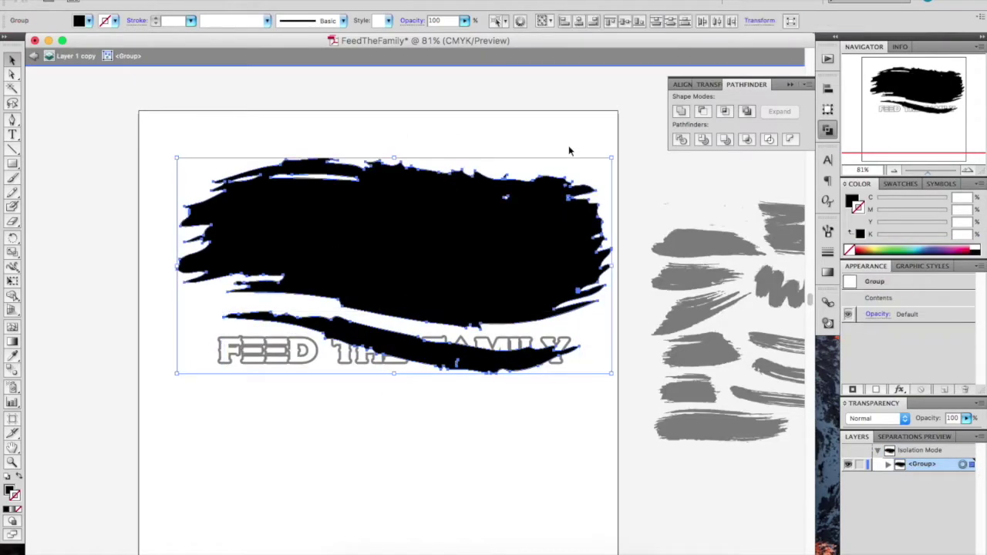
{"action": "left_click_drag", "start_coordinate": [617, 159], "coordinate": [615, 143]}
{"action": "key", "text": "Escape"}
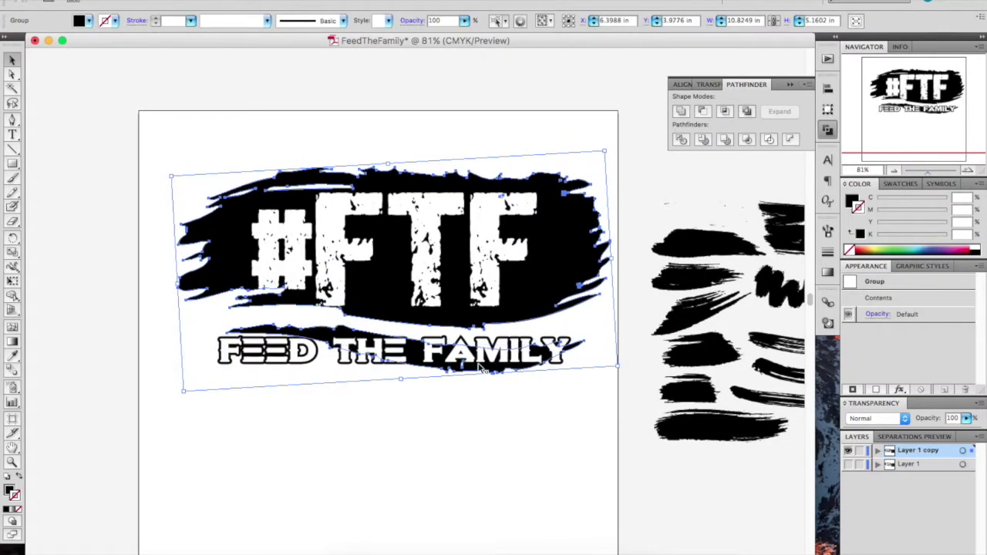
Rotate the lower swash so its right end rises under FEED THE FAMILY.
{"action": "double_click", "coordinate": [486, 374]}
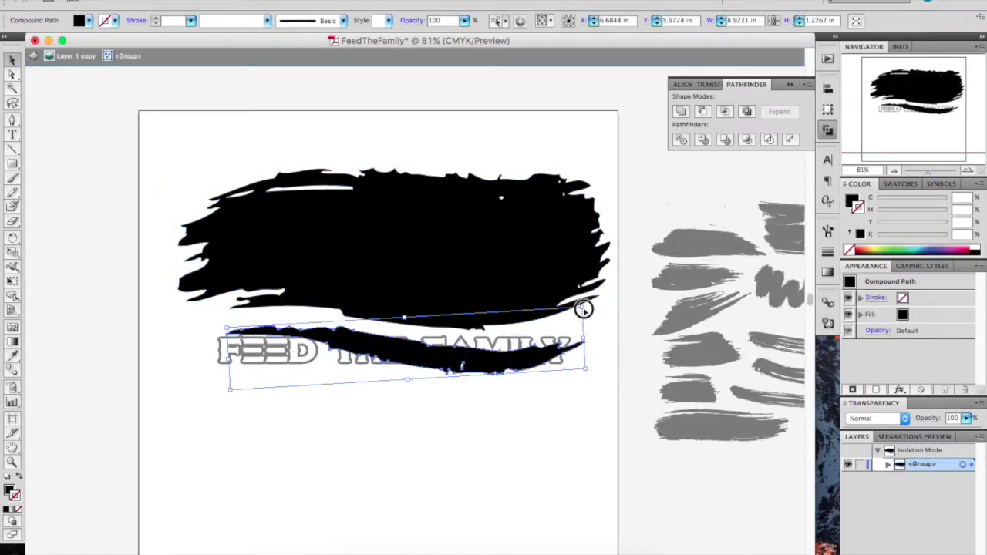
{"action": "mouse_move", "coordinate": [584, 309]}
{"action": "left_mouse_down"}
{"action": "mouse_move", "coordinate": [600, 276]}
{"action": "mouse_move", "coordinate": [596, 283]}
{"action": "left_mouse_up"}
{"action": "double_click", "coordinate": [507, 404]}
{"action": "double_click", "coordinate": [521, 375]}
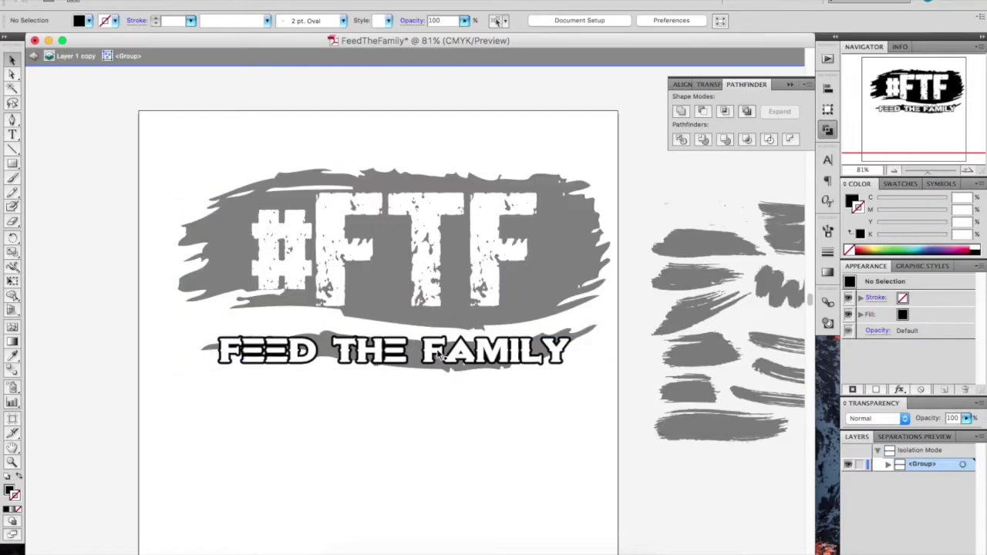
{"action": "key", "text": "Escape"}
Select FEED THE FAMILY with the Magic Wand and apply Outline Stroke to it.
{"action": "right_click", "coordinate": [440, 369]}
{"action": "left_click", "coordinate": [472, 443]}
{"action": "left_click", "coordinate": [448, 401]}
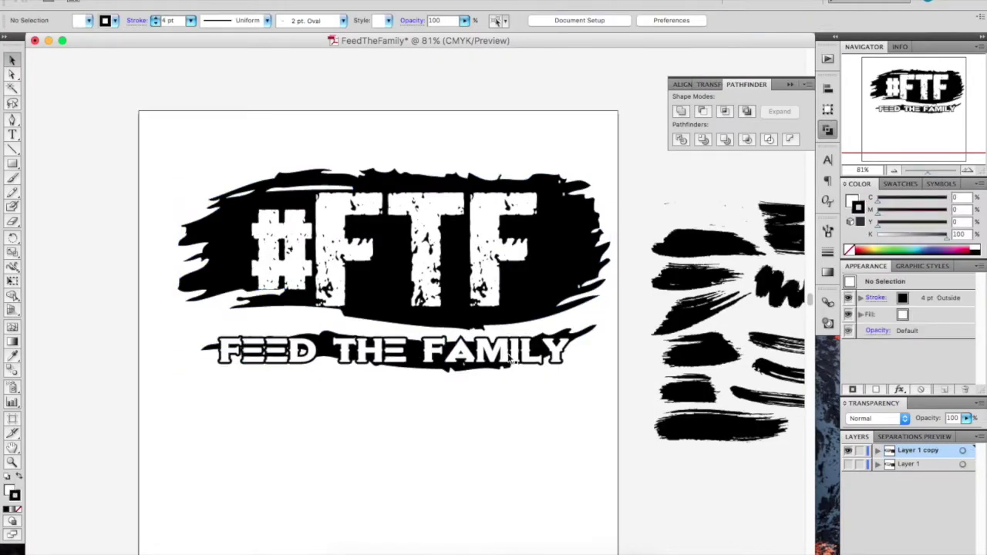
{"action": "key", "text": "y"}
{"action": "left_click", "coordinate": [509, 360]}
{"action": "left_click", "coordinate": [334, 230], "text": "alt"}
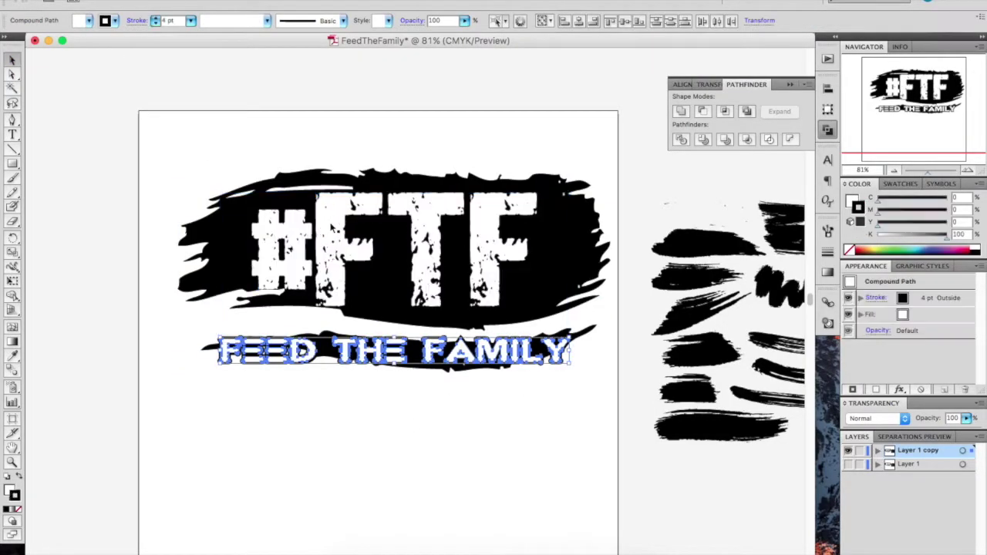
{"action": "left_click", "coordinate": [166, 2]}
{"action": "left_click", "coordinate": [331, 267]}
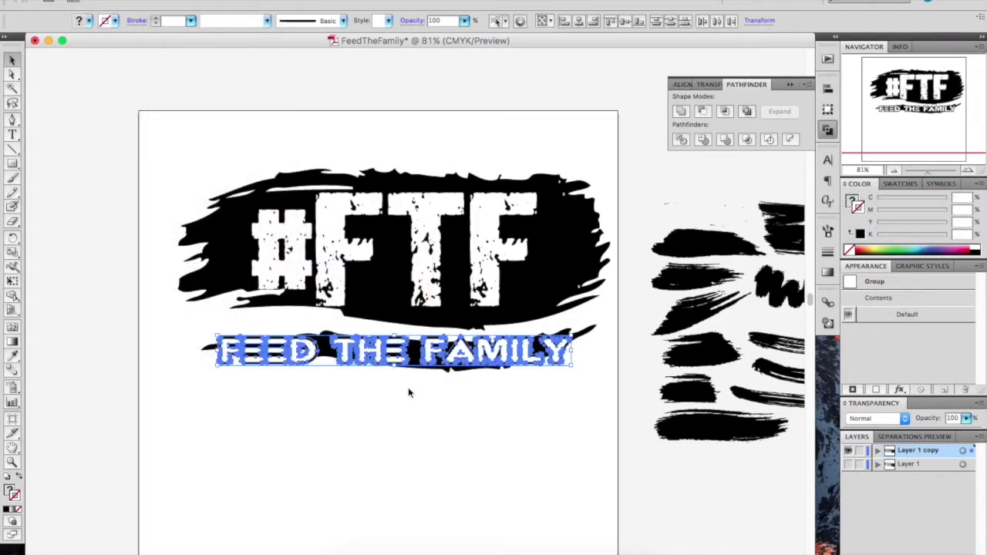
Reselect only the FEED THE FAMILY compound path, review its arrange options, and deselect it.
{"action": "left_click", "coordinate": [356, 431]}
{"action": "key", "text": "y"}
{"action": "left_click", "coordinate": [336, 224]}
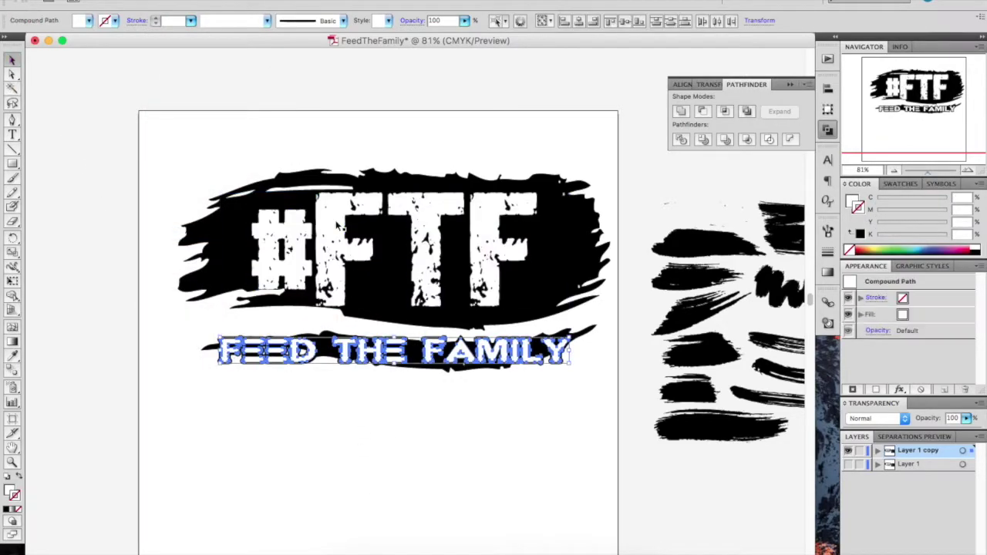
{"action": "right_click", "coordinate": [430, 347]}
{"action": "left_click", "coordinate": [481, 427]}
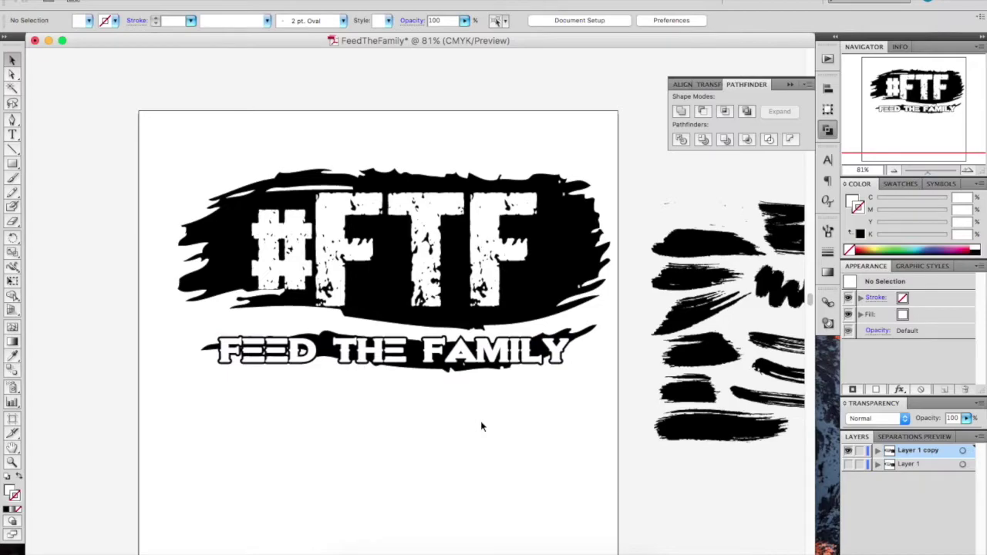
Undo FEED THE FAMILY back to editable outlined type.
{"action": "key", "text": "super+equal"}
{"action": "key", "text": "super+equal"}
{"action": "key", "text": "super+equal"}
{"action": "key", "text": "super+equal"}
{"action": "key", "text": "super+minus"}
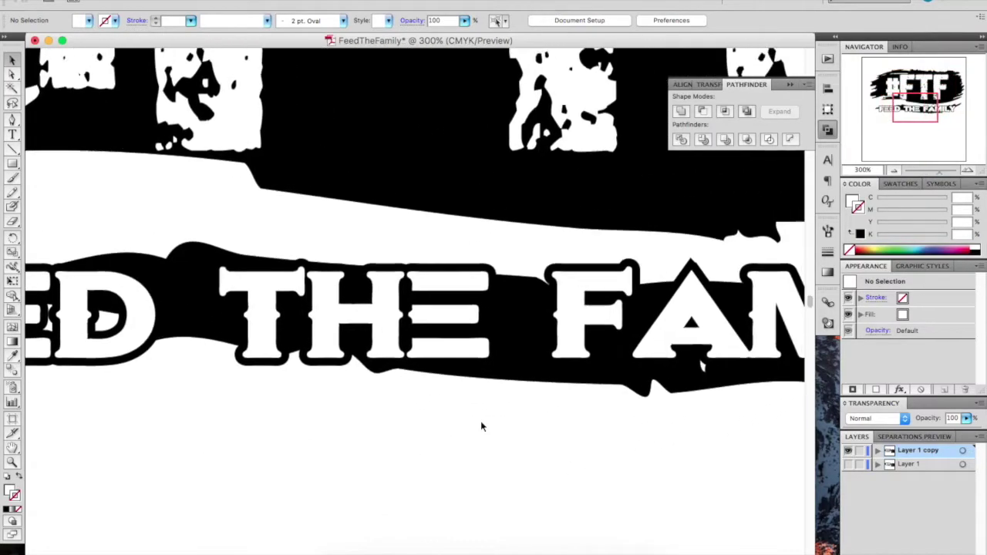
{"action": "key", "text": "super+minus"}
{"action": "key", "text": "super+minus"}
{"action": "key", "text": "super+minus"}
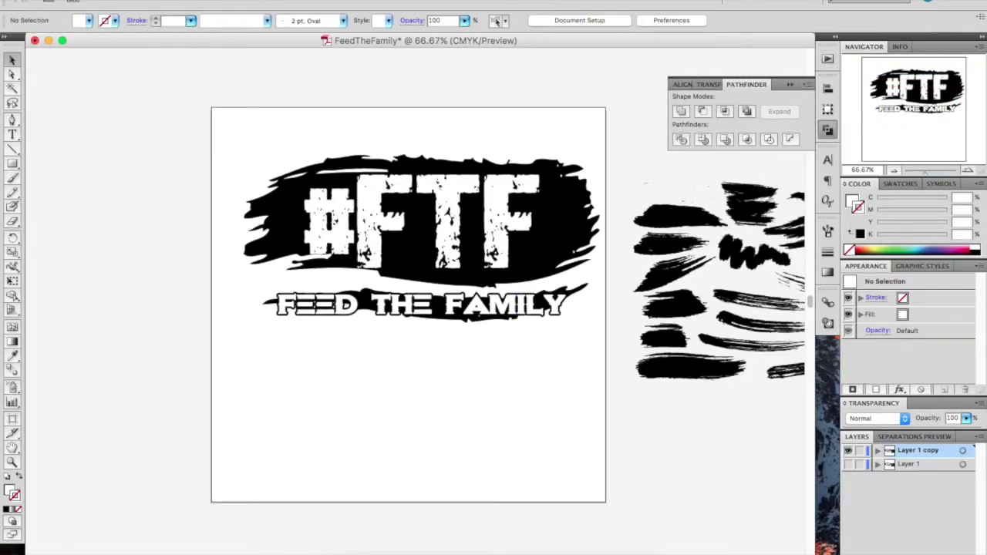
{"action": "left_click", "coordinate": [265, 303]}
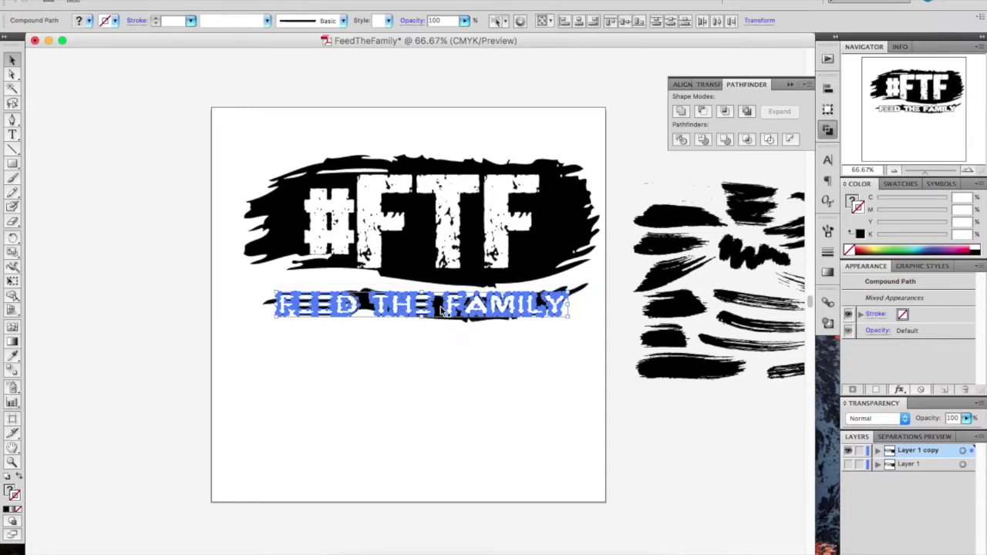
{"action": "key", "text": "ctrl+z"}
{"action": "key", "text": "ctrl+z"}
{"action": "key", "text": "ctrl+z"}
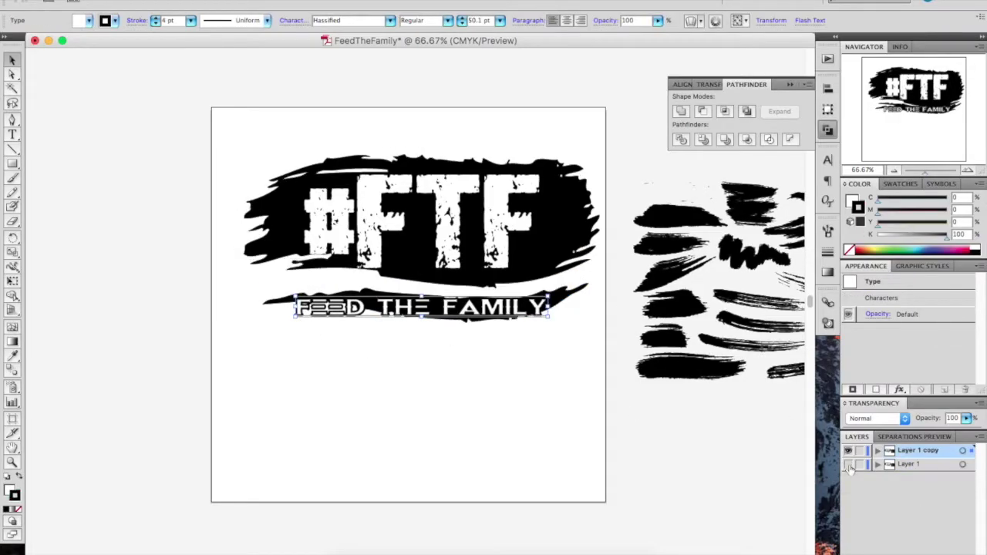
Move FEED THE FAMILY down below the lower swash.
{"action": "left_click_drag", "start_coordinate": [386, 309], "coordinate": [386, 382]}
{"action": "key", "text": "shift+F7"}
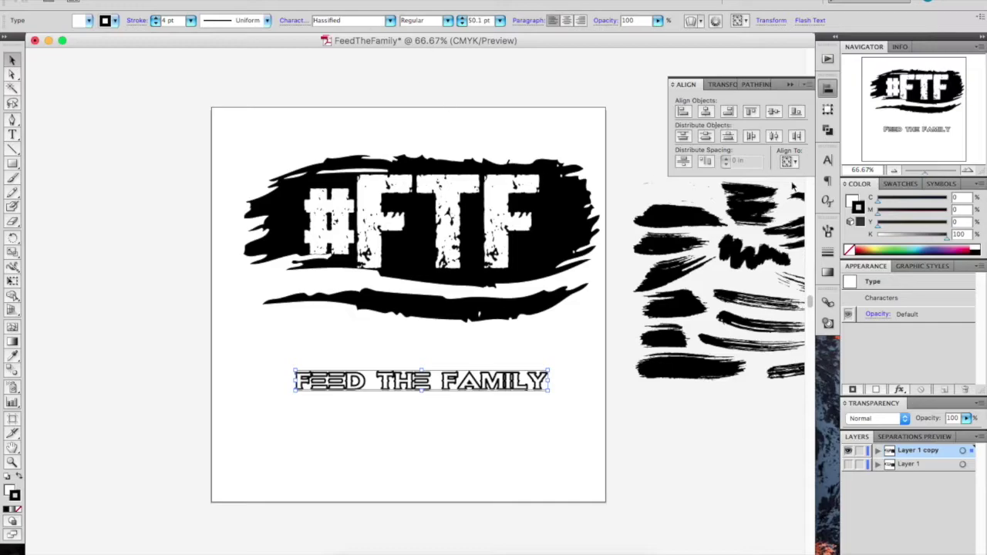
{"action": "key", "text": "ctrl+t"}
{"action": "left_click_drag", "start_coordinate": [460, 381], "coordinate": [460, 417]}
Zoom in on the FEED THE FAMILY lettering group and select it.
{"action": "left_click", "coordinate": [135, 21]}
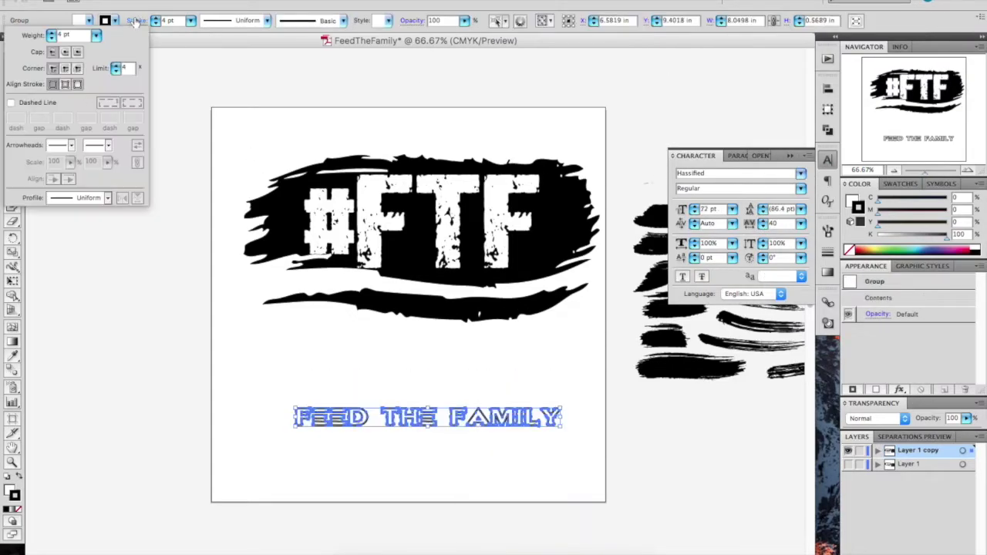
{"action": "left_click", "coordinate": [172, 344]}
{"action": "key", "text": "ctrl+equal"}
{"action": "key", "text": "ctrl+equal"}
{"action": "key", "text": "ctrl+equal"}
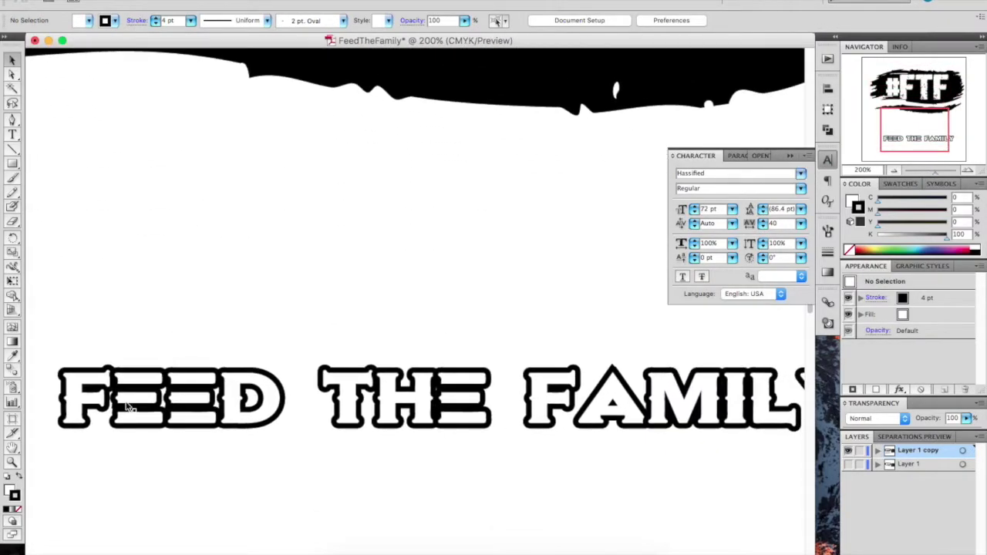
{"action": "scroll", "coordinate": [127, 407], "scroll_direction": "right", "scroll_amount": 3}
{"action": "scroll", "coordinate": [126, 401], "scroll_direction": "right", "scroll_amount": 3}
{"action": "key", "text": "ctrl+minus"}
{"action": "key", "text": "ctrl+minus"}
{"action": "left_click", "coordinate": [259, 343]}
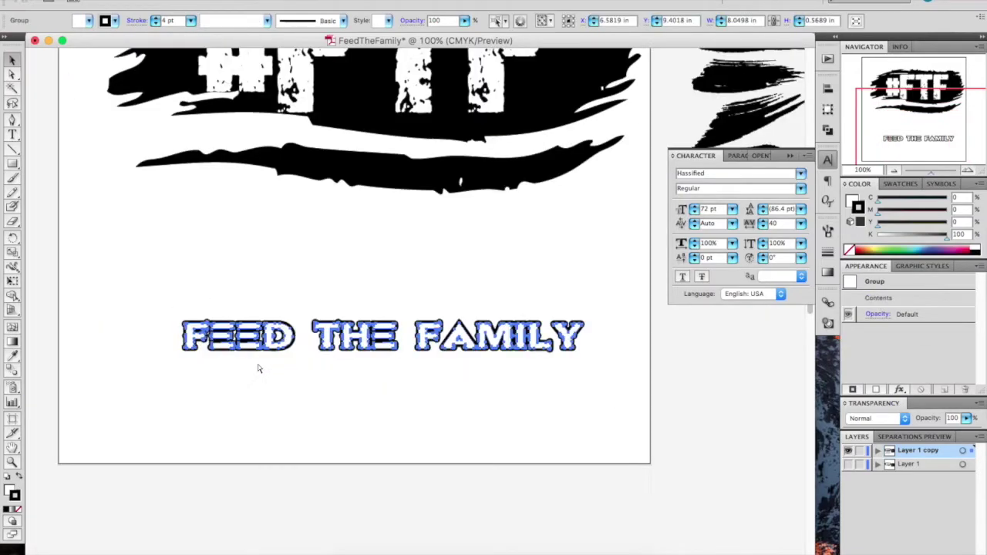
{"action": "key", "text": "ctrl+equal"}
Ungroup the FEED THE FAMILY lettering and fill it brown.
{"action": "right_click", "coordinate": [375, 323]}
{"action": "left_click", "coordinate": [416, 461]}
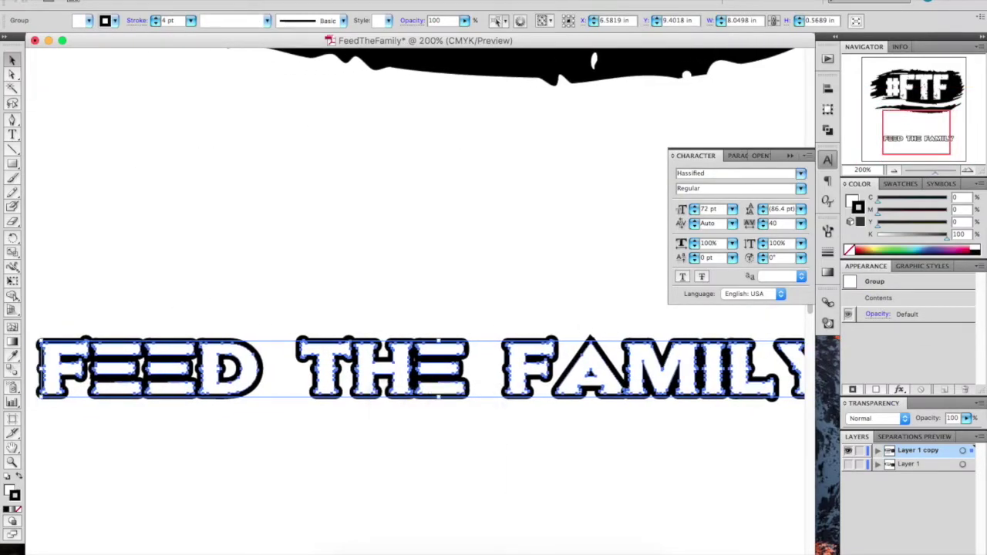
{"action": "left_click", "coordinate": [11, 492]}
{"action": "left_click", "coordinate": [900, 184]}
{"action": "left_click", "coordinate": [886, 224]}
Ungroup the lettering further through the Object menu and the context menu.
{"action": "left_click", "coordinate": [493, 311]}
{"action": "left_click", "coordinate": [227, 379]}
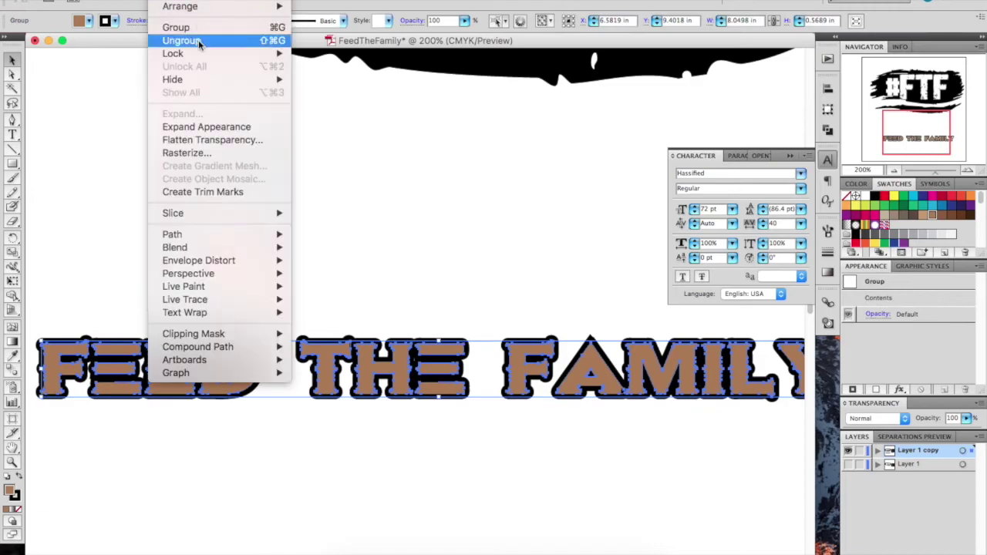
{"action": "left_click", "coordinate": [199, 44]}
{"action": "right_click", "coordinate": [461, 392]}
{"action": "left_click", "coordinate": [496, 470]}
{"action": "left_click", "coordinate": [375, 248]}
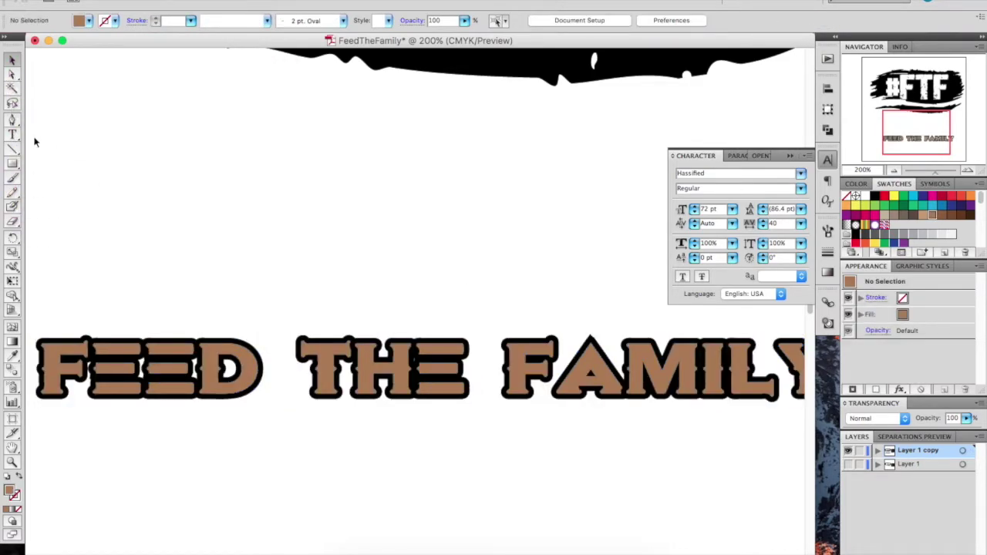
Bring the outlined FEED THE FAMILY text to the front of all artwork.
{"action": "left_click", "coordinate": [118, 353]}
{"action": "left_click", "coordinate": [177, 0]}
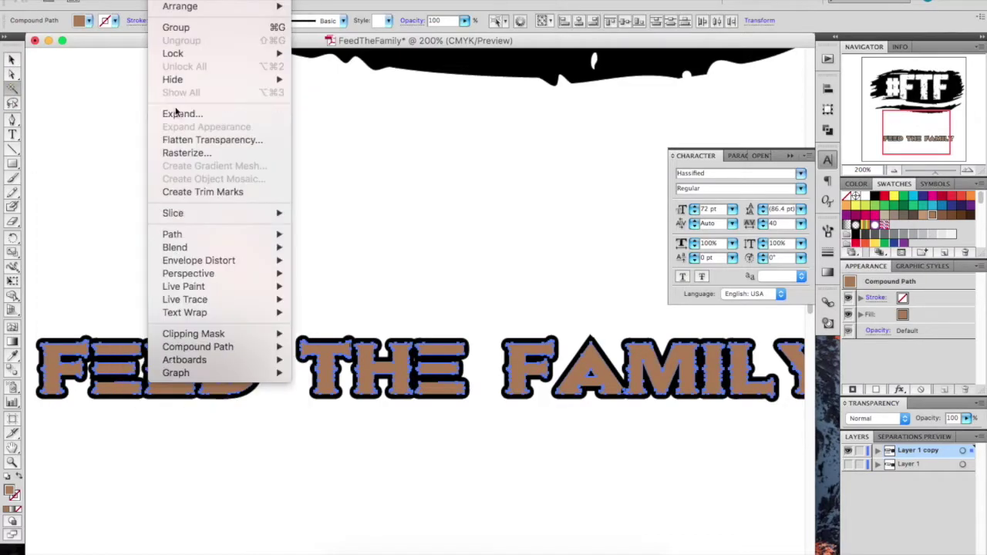
{"action": "right_click", "coordinate": [451, 372]}
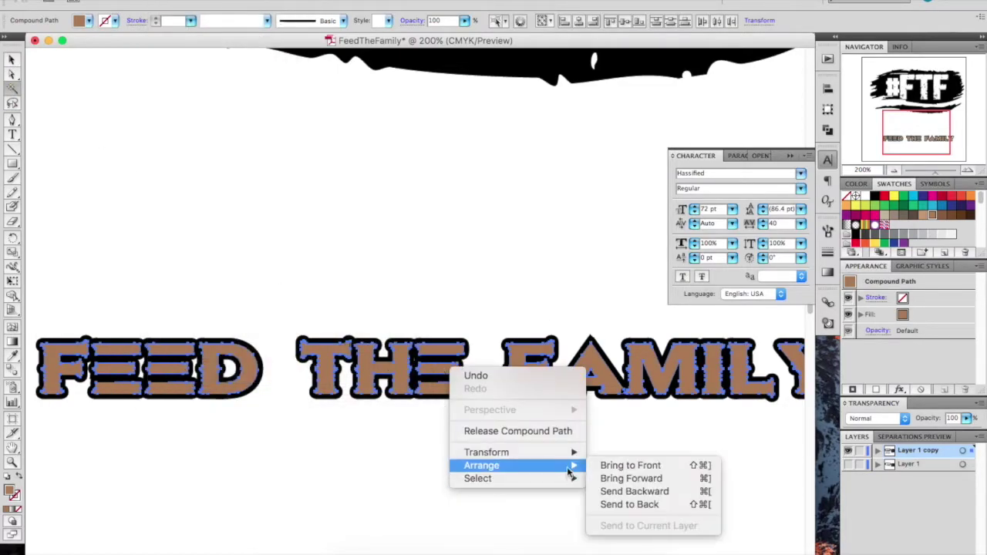
{"action": "left_click", "coordinate": [619, 465]}
{"action": "left_click", "coordinate": [620, 467]}
Group the FEED THE FAMILY letters and move them up under the #FTF blob.
{"action": "key", "text": "ctrl+1"}
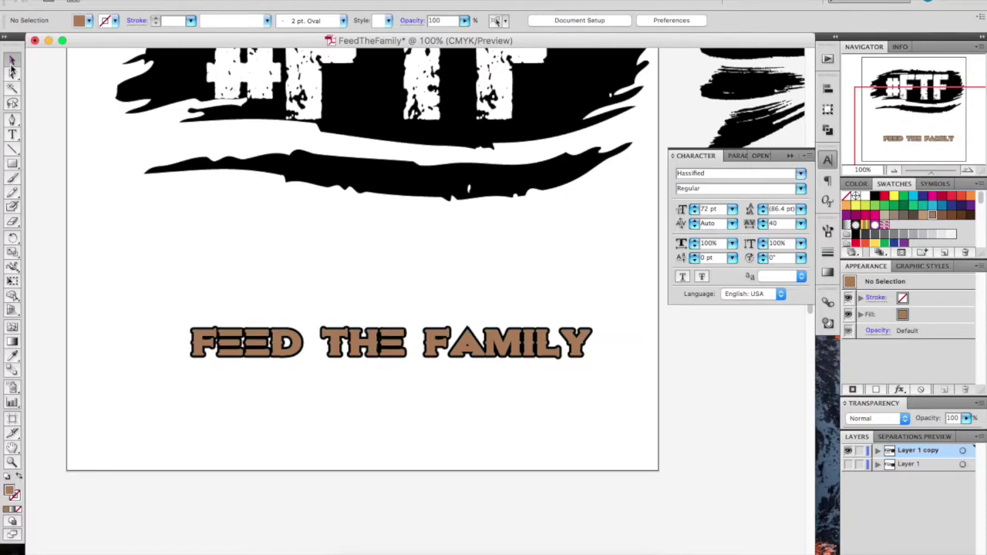
{"action": "left_click_drag", "start_coordinate": [165, 295], "coordinate": [600, 452]}
{"action": "left_click", "coordinate": [26, 237]}
{"action": "left_click", "coordinate": [207, 351]}
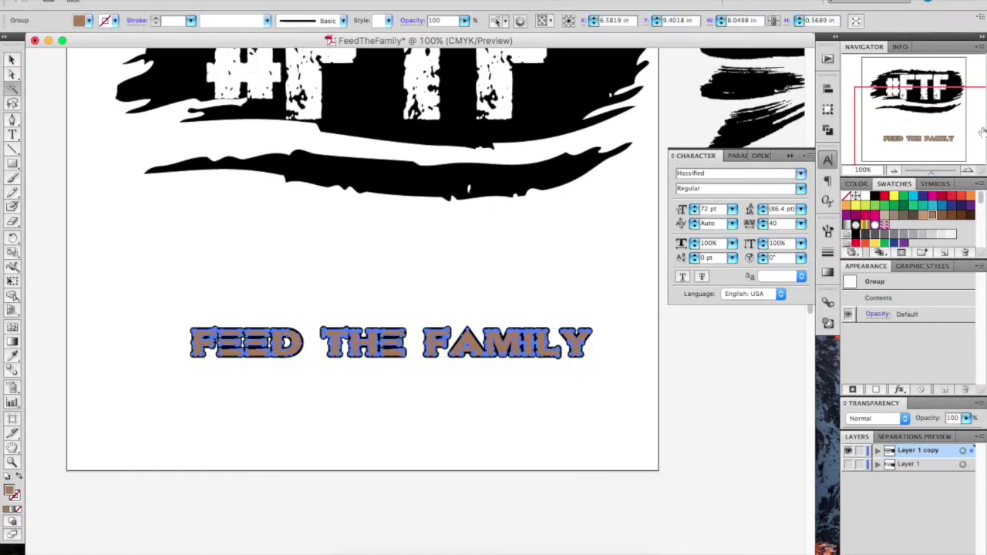
{"action": "right_click", "coordinate": [550, 341]}
{"action": "left_click", "coordinate": [576, 403]}
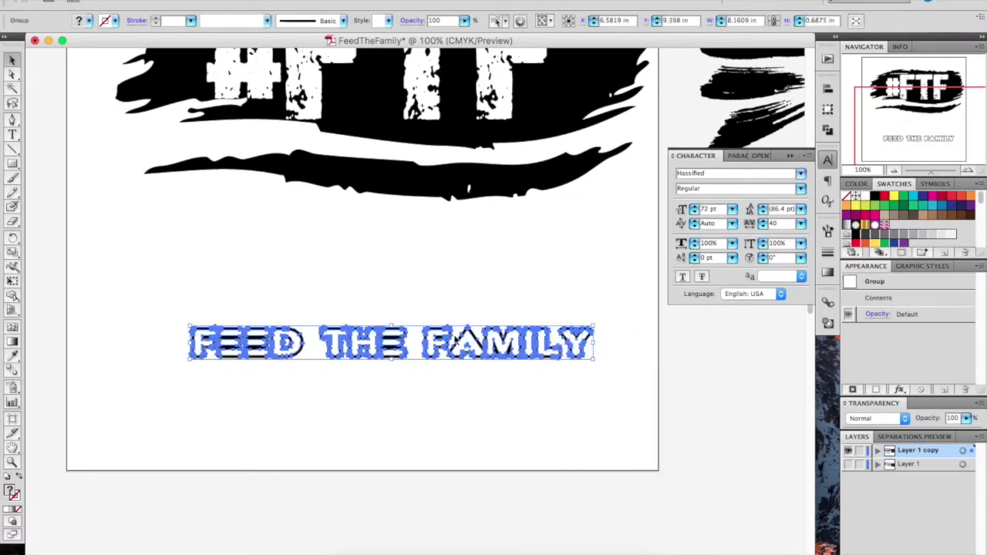
{"action": "left_click_drag", "start_coordinate": [502, 343], "coordinate": [501, 170]}
Rotate the black strip slightly so it sits under the tagline.
{"action": "scroll", "coordinate": [547, 329], "scroll_direction": "left", "scroll_amount": 2}
{"action": "scroll", "coordinate": [547, 329], "scroll_direction": "up", "scroll_amount": 3}
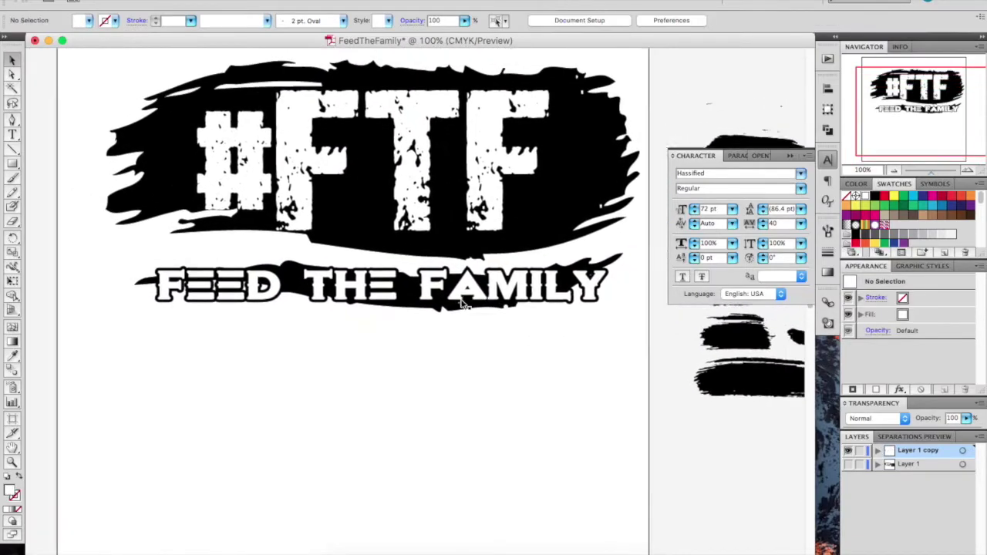
{"action": "left_click", "coordinate": [392, 261]}
{"action": "left_click_drag", "start_coordinate": [650, 214], "coordinate": [639, 210]}
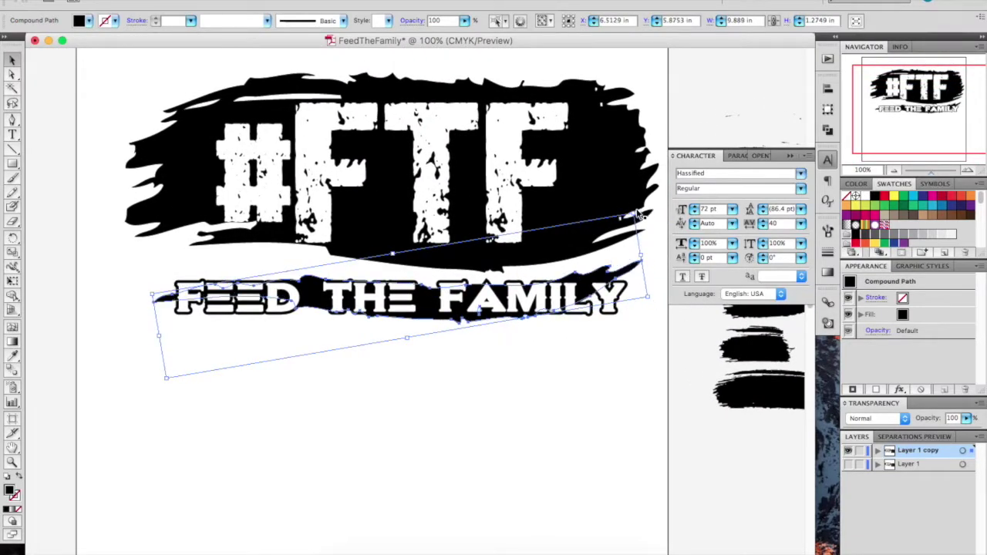
{"action": "scroll", "coordinate": [463, 309], "scroll_direction": "up", "scroll_amount": 2}
{"action": "left_click", "coordinate": [488, 340]}
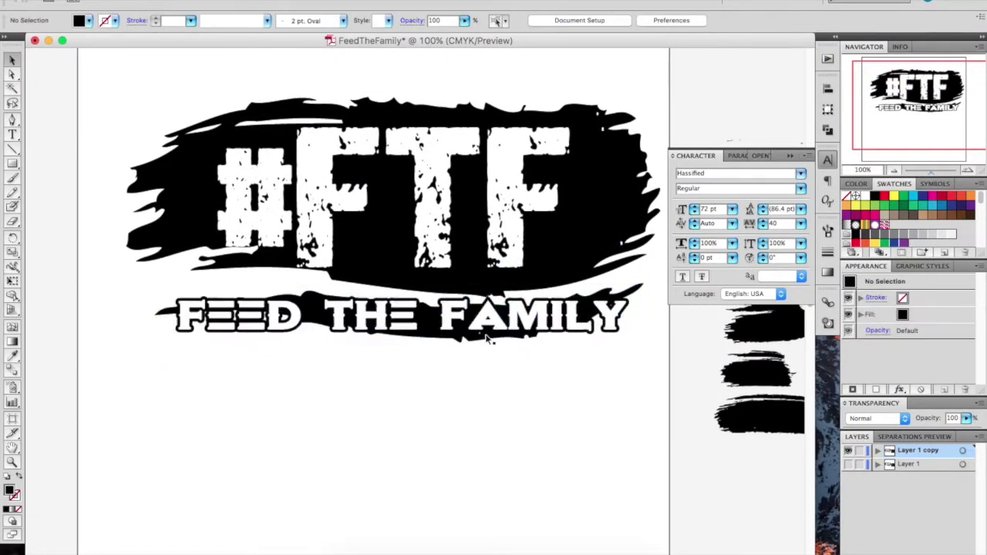
{"action": "scroll", "coordinate": [533, 370], "scroll_direction": "up", "scroll_amount": 3}
{"action": "left_click", "coordinate": [385, 377]}
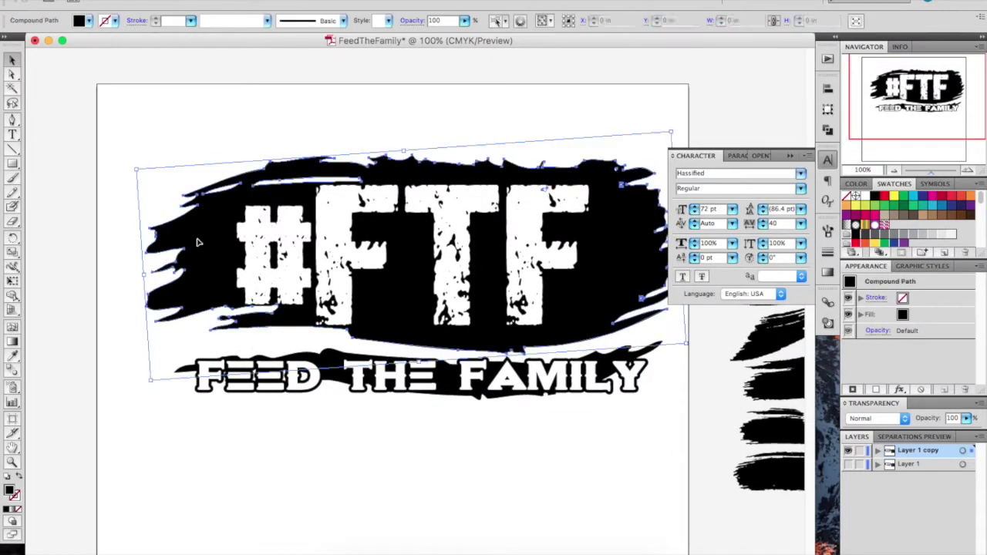
Reshape the blob's lower edge by dragging its anchor points and curve with Direct Selection.
{"action": "key", "text": "ctrl+plus"}
{"action": "key", "text": "ctrl+plus"}
{"action": "key", "text": "ctrl+plus"}
{"action": "key", "text": "a"}
{"action": "scroll", "coordinate": [416, 301], "scroll_direction": "down", "scroll_amount": 3}
{"action": "scroll", "coordinate": [417, 301], "scroll_direction": "left", "scroll_amount": 5}
{"action": "mouse_move", "coordinate": [419, 280]}
{"action": "left_mouse_down"}
{"action": "mouse_move", "coordinate": [446, 319]}
{"action": "mouse_move", "coordinate": [411, 290]}
{"action": "left_mouse_up"}
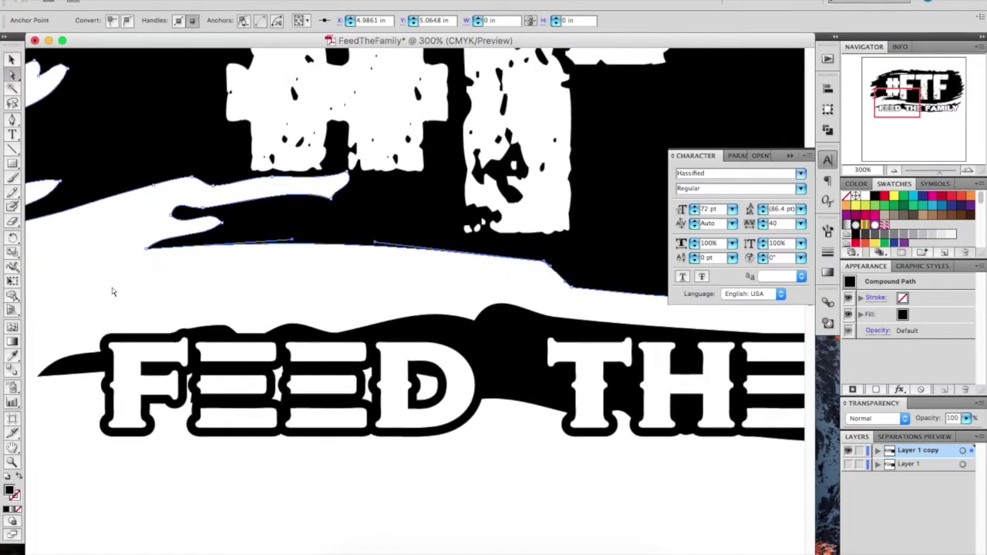
{"action": "scroll", "coordinate": [110, 286], "scroll_direction": "left", "scroll_amount": 5}
{"action": "mouse_move", "coordinate": [115, 276]}
{"action": "left_mouse_down"}
{"action": "mouse_move", "coordinate": [204, 210]}
{"action": "mouse_move", "coordinate": [325, 196]}
{"action": "left_mouse_up"}
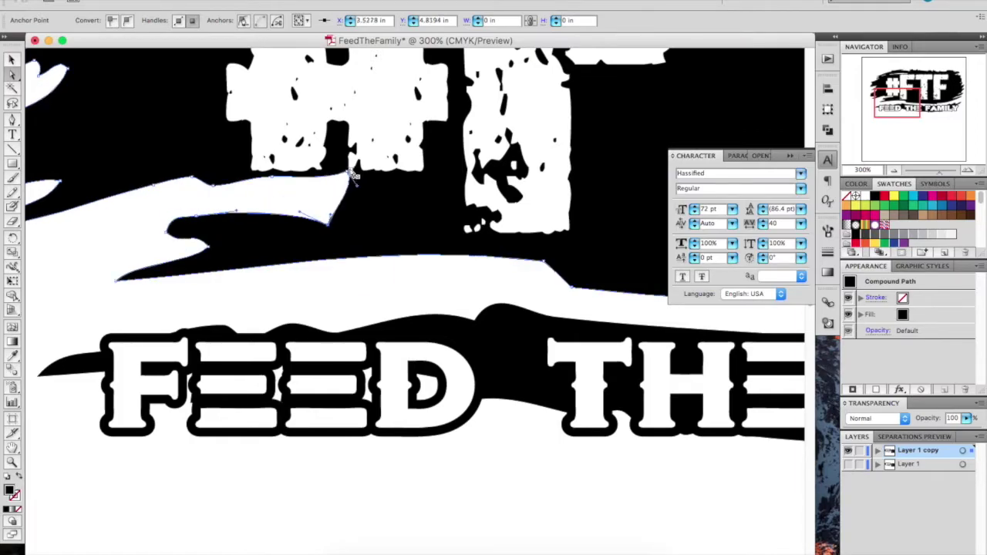
Select the #FTF letters, brush blob and tagline together and scale them up toward the top-left.
{"action": "key", "text": "ctrl+0"}
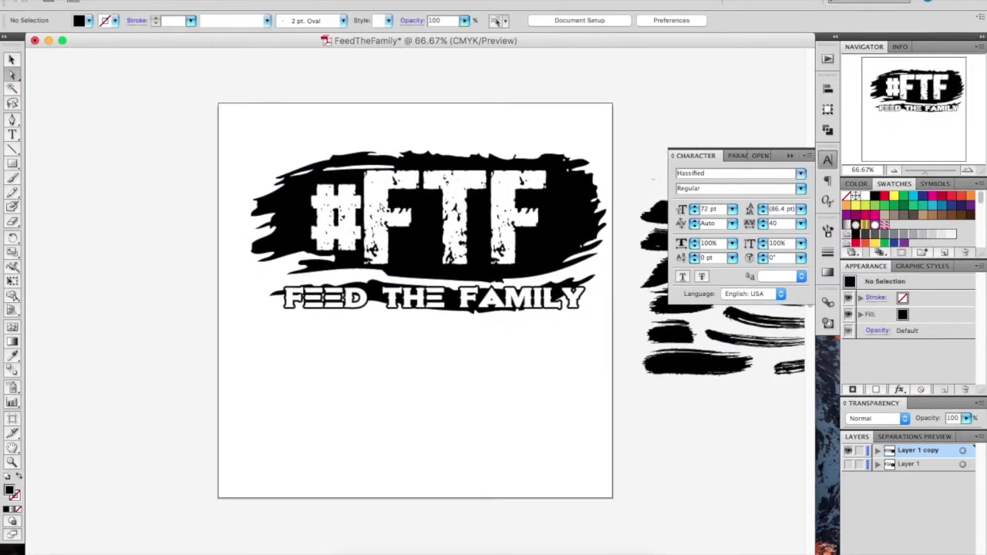
{"action": "left_click", "coordinate": [327, 177]}
{"action": "scroll", "coordinate": [394, 400], "scroll_direction": "up", "scroll_amount": 2}
{"action": "left_click", "coordinate": [394, 400]}
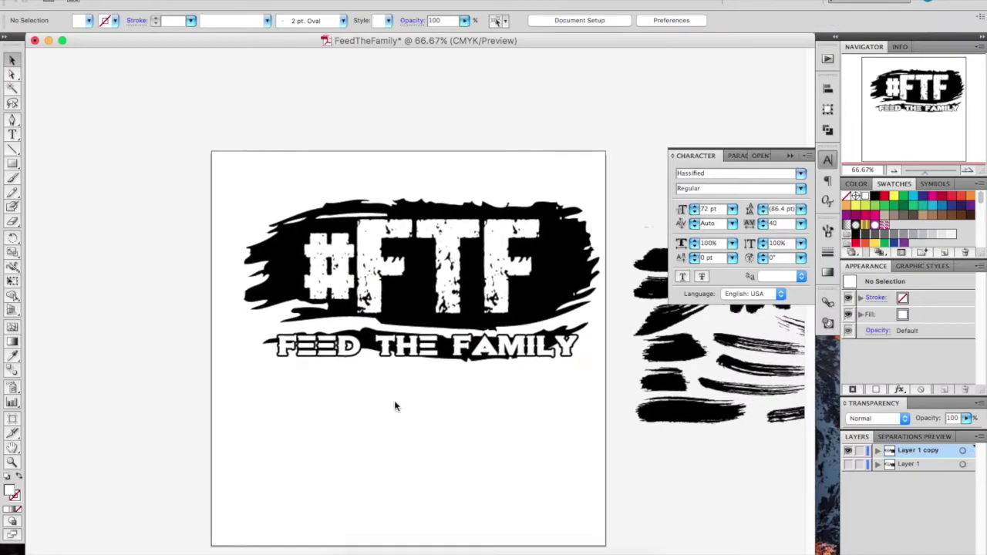
{"action": "left_click", "coordinate": [465, 250]}
{"action": "left_click", "coordinate": [465, 157]}
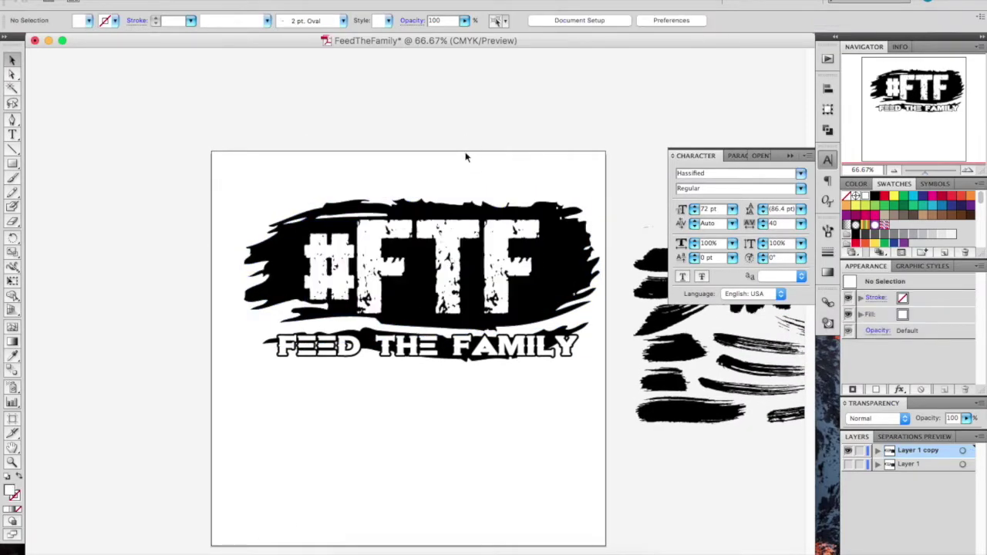
{"action": "left_click_drag", "start_coordinate": [466, 157], "coordinate": [434, 142]}
{"action": "left_click", "coordinate": [386, 254]}
{"action": "left_click_drag", "start_coordinate": [209, 179], "coordinate": [193, 171]}
{"action": "left_click", "coordinate": [224, 140]}
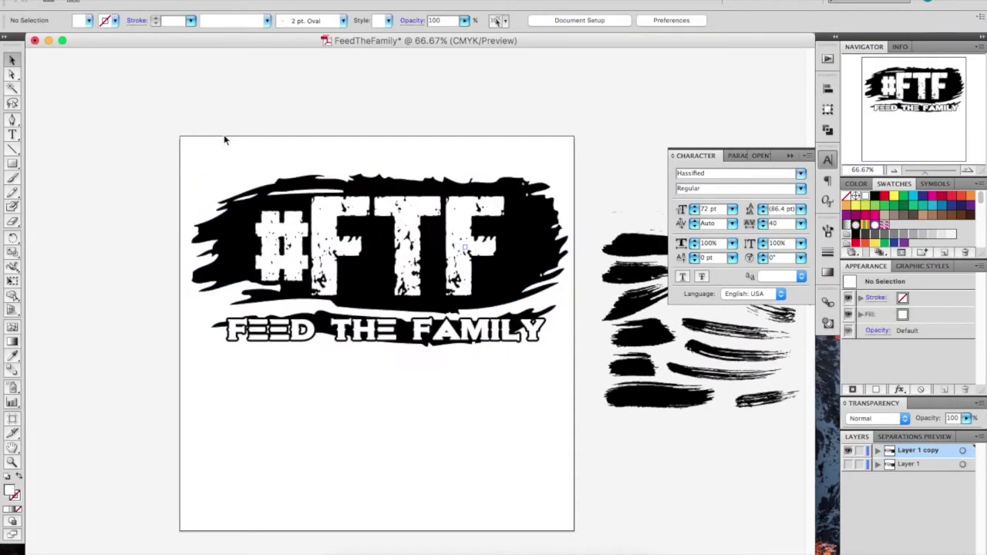
{"action": "key", "text": "ctrl+plus"}
{"action": "key", "text": "ctrl+plus"}
{"action": "key", "text": "ctrl+minus"}
{"action": "key", "text": "ctrl+minus"}
{"action": "key", "text": "ctrl+minus"}
Delete the spare brush strokes lying beside the artboard.
{"action": "left_click_drag", "start_coordinate": [563, 247], "coordinate": [713, 425]}
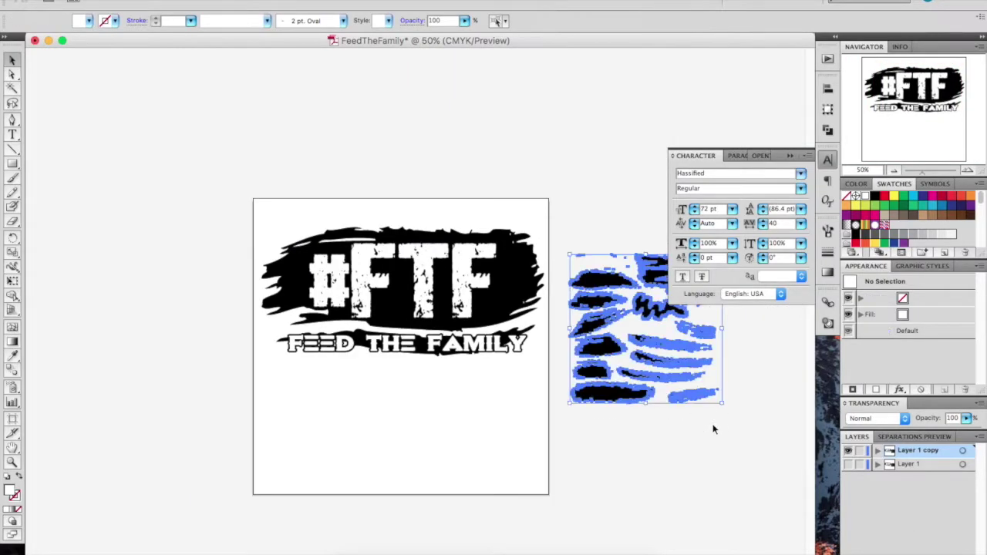
{"action": "key", "text": "Delete"}
{"action": "scroll", "coordinate": [476, 347], "scroll_direction": "up", "scroll_amount": 5}
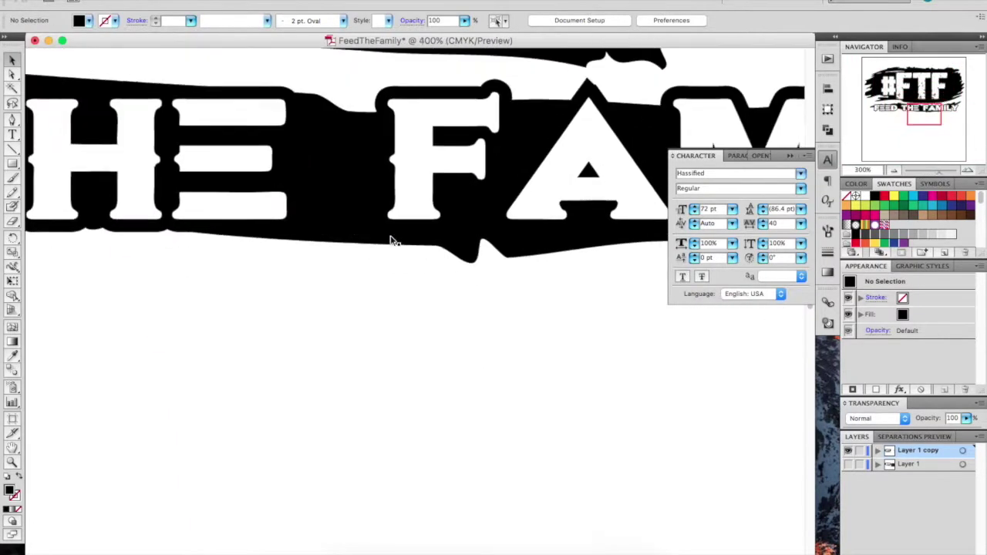
{"action": "scroll", "coordinate": [476, 347], "scroll_direction": "up", "scroll_amount": 2}
Check the FEED THE FAMILY text group up close and hide the type panels.
{"action": "right_click", "coordinate": [503, 327]}
{"action": "left_click", "coordinate": [509, 314]}
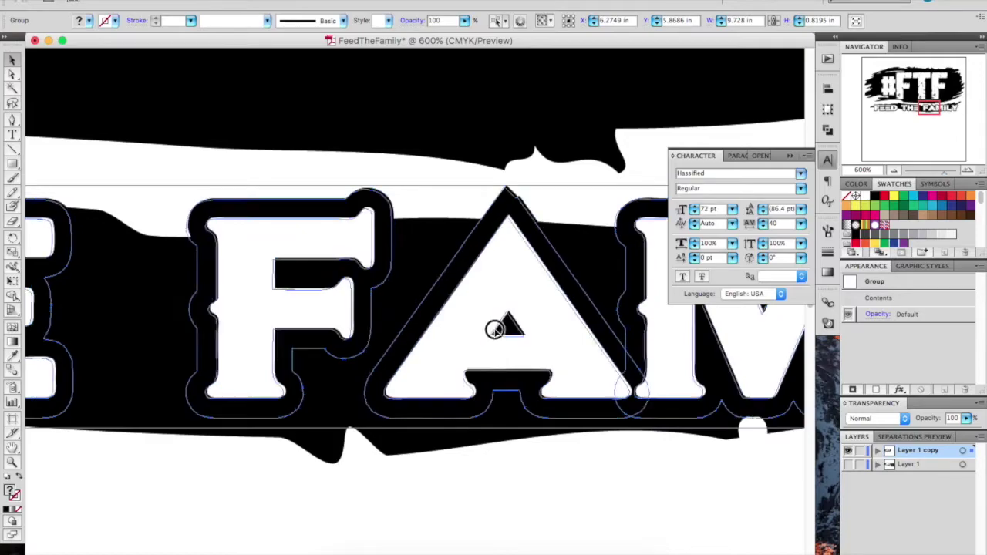
{"action": "left_click", "coordinate": [543, 465]}
{"action": "scroll", "coordinate": [544, 465], "scroll_direction": "down", "scroll_amount": 3}
{"action": "scroll", "coordinate": [544, 465], "scroll_direction": "down", "scroll_amount": 2}
{"action": "scroll", "coordinate": [544, 465], "scroll_direction": "up", "scroll_amount": 1}
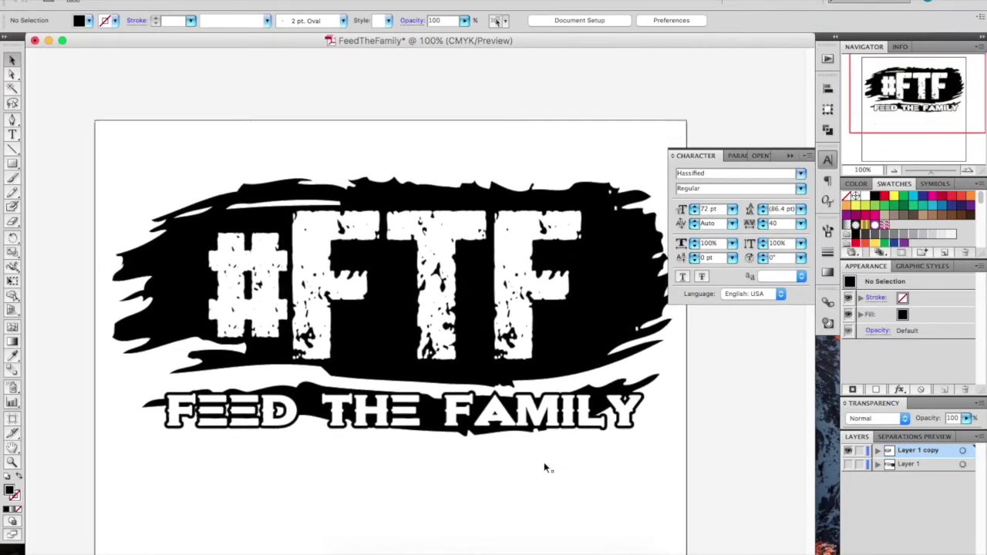
{"action": "key", "text": "ctrl+t"}
Create a FeedTheFamily folder in 2_Apparel and save the logo there as FeedTheFamily.ai.
{"action": "left_click", "coordinate": [108, 0]}
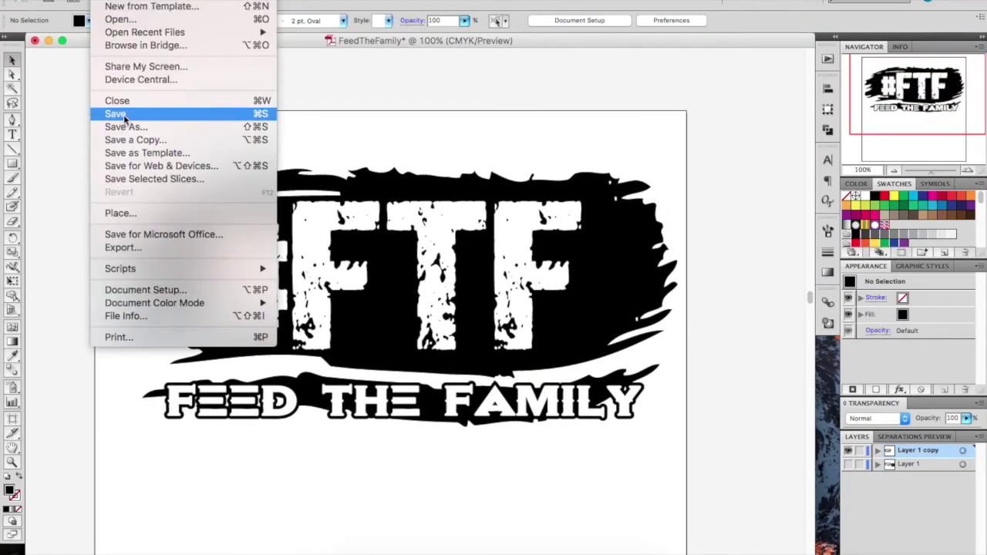
{"action": "left_click", "coordinate": [122, 114]}
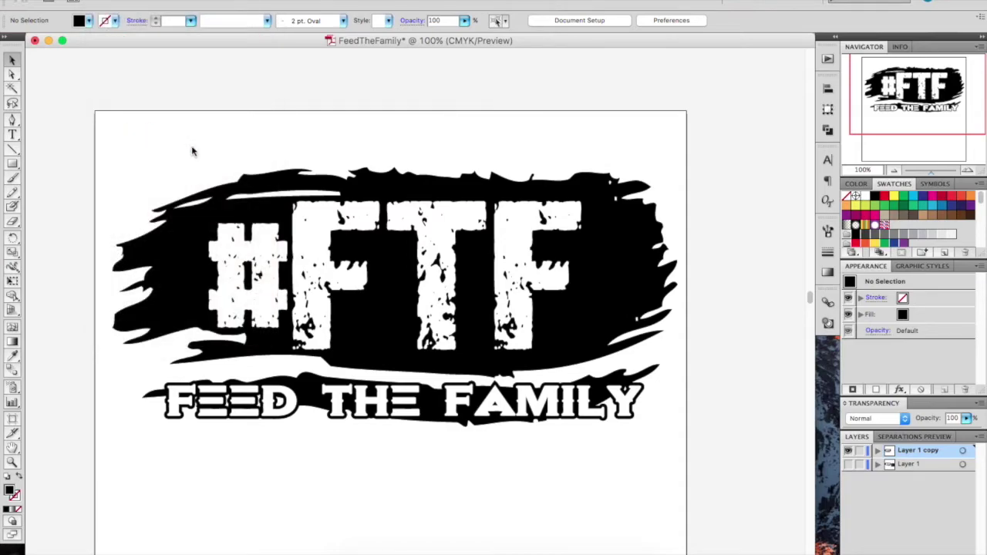
{"action": "left_click", "coordinate": [566, 79]}
{"action": "left_click", "coordinate": [299, 240]}
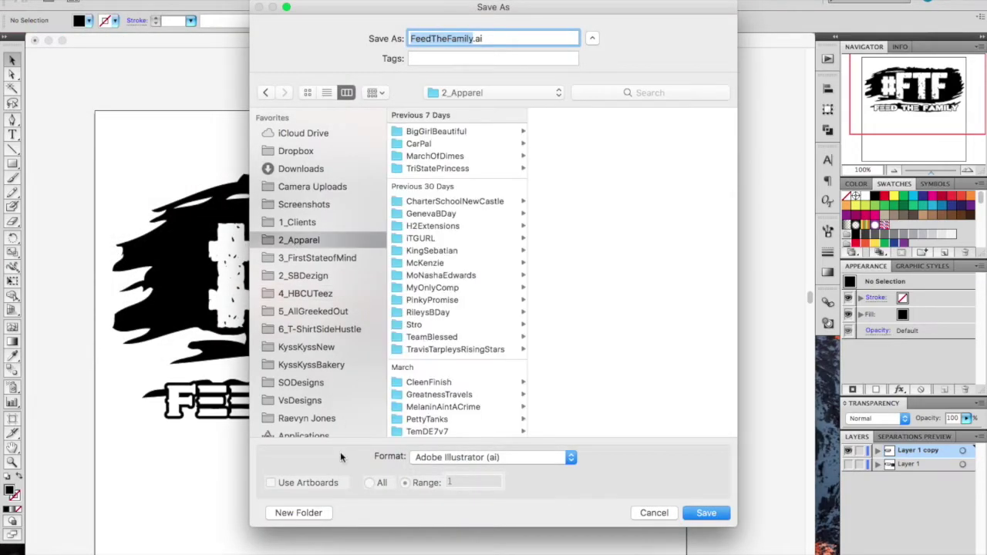
{"action": "left_click", "coordinate": [299, 513]}
{"action": "type", "text": "ily"}
{"action": "key", "text": "Return"}
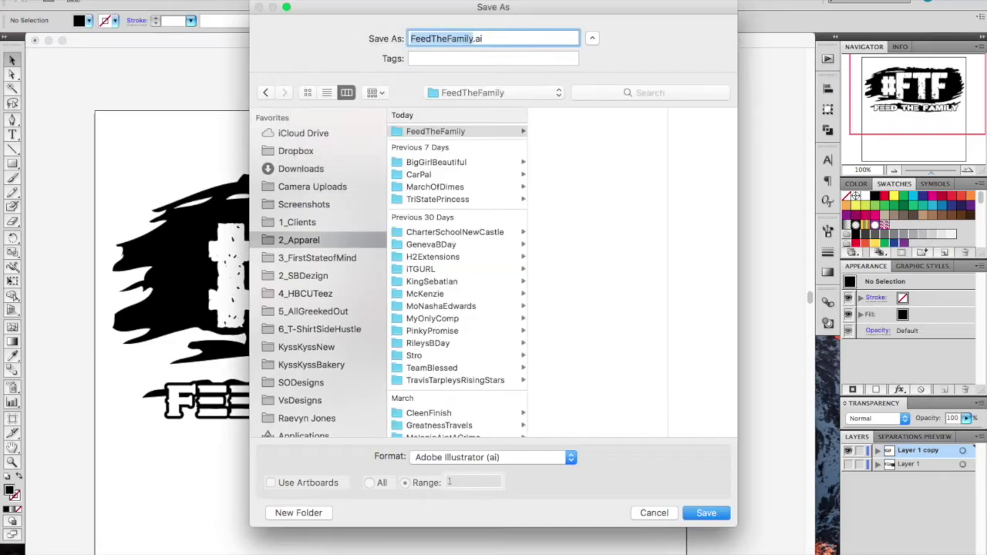
{"action": "left_click", "coordinate": [708, 514]}
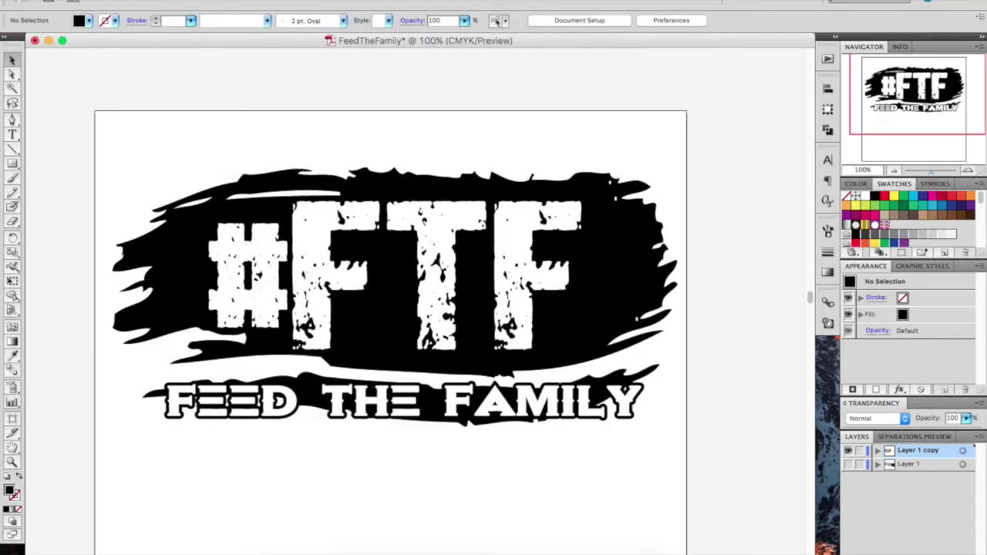